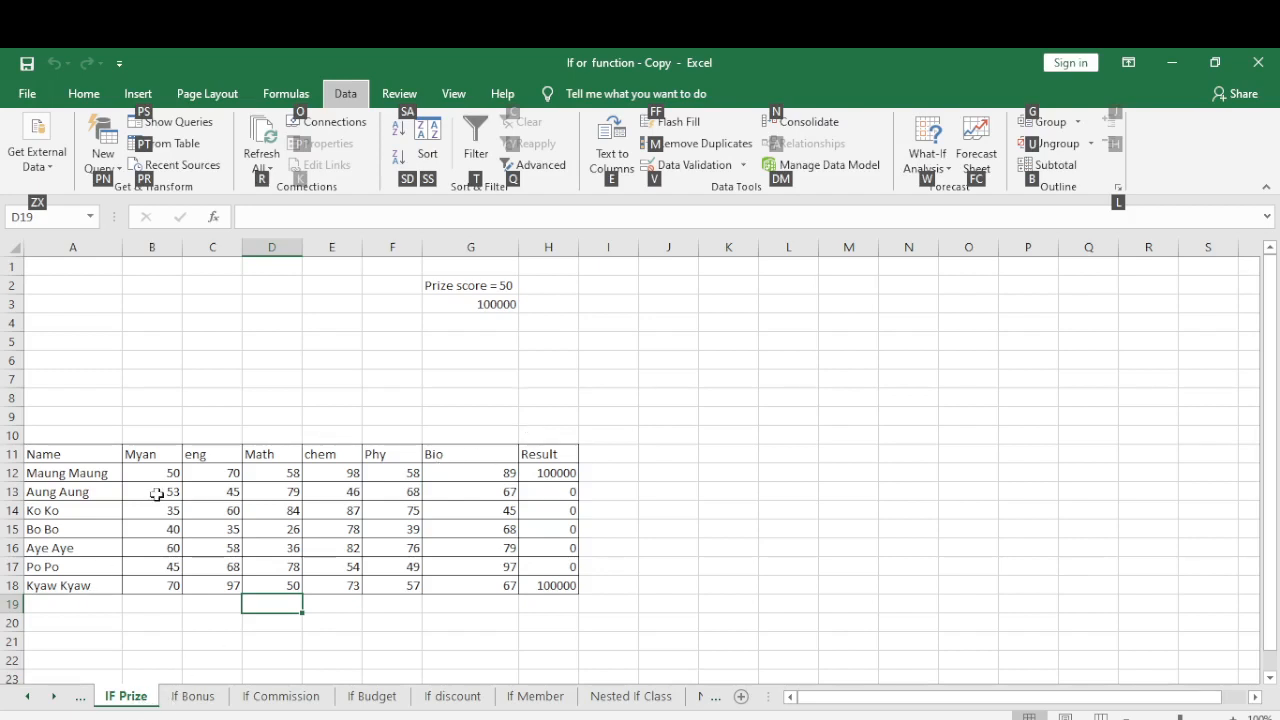
Look over the If Score and IF Prize sheets and bring up the If Bonus sheet.
click(144, 698)
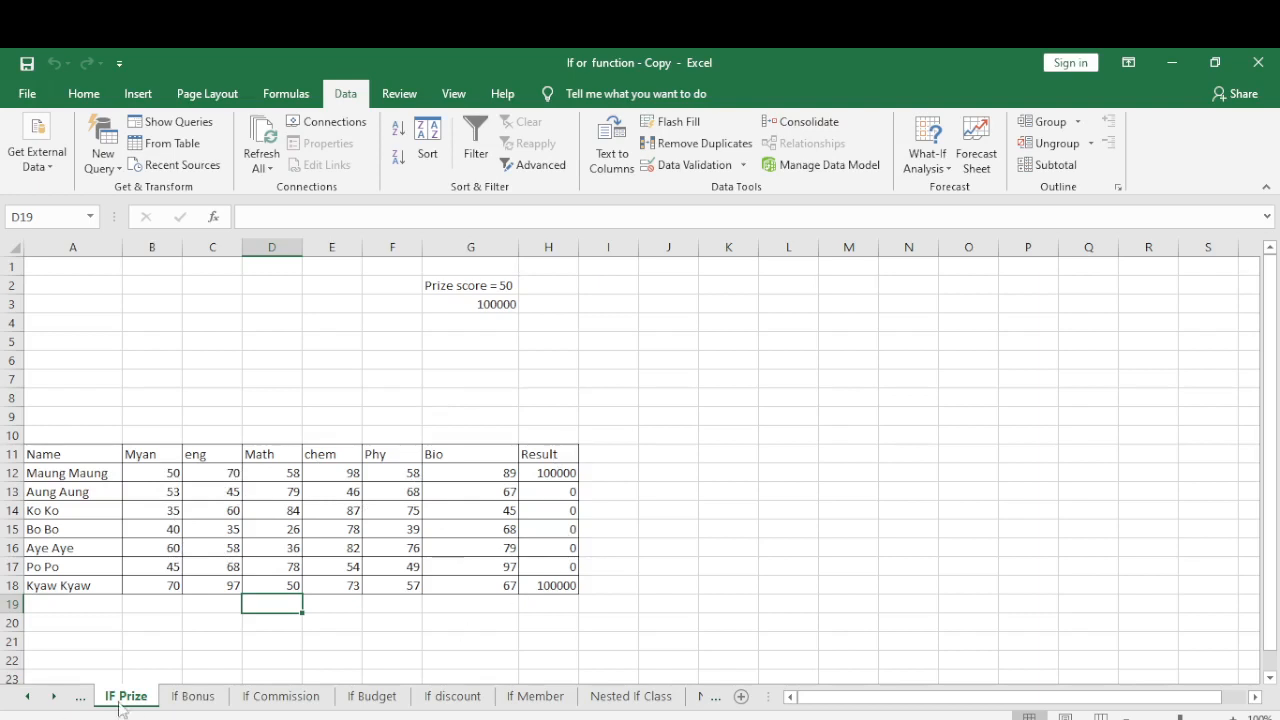
click(27, 696)
click(124, 697)
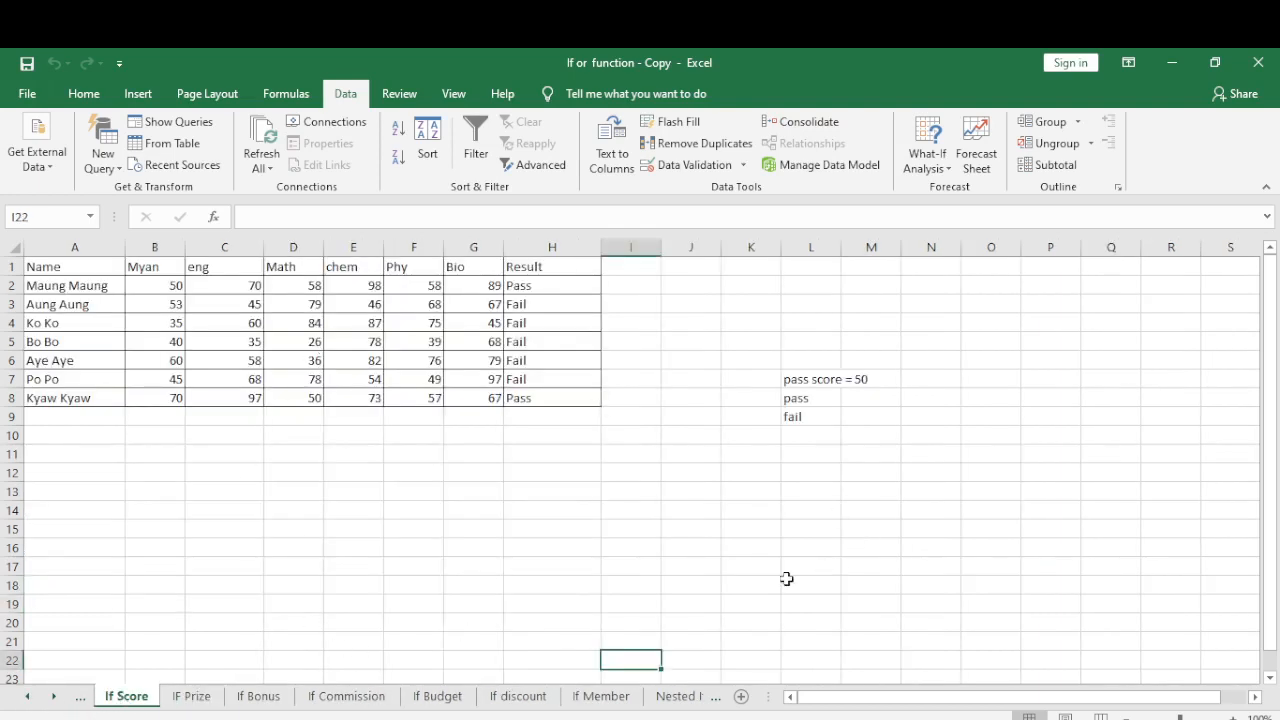
click(193, 698)
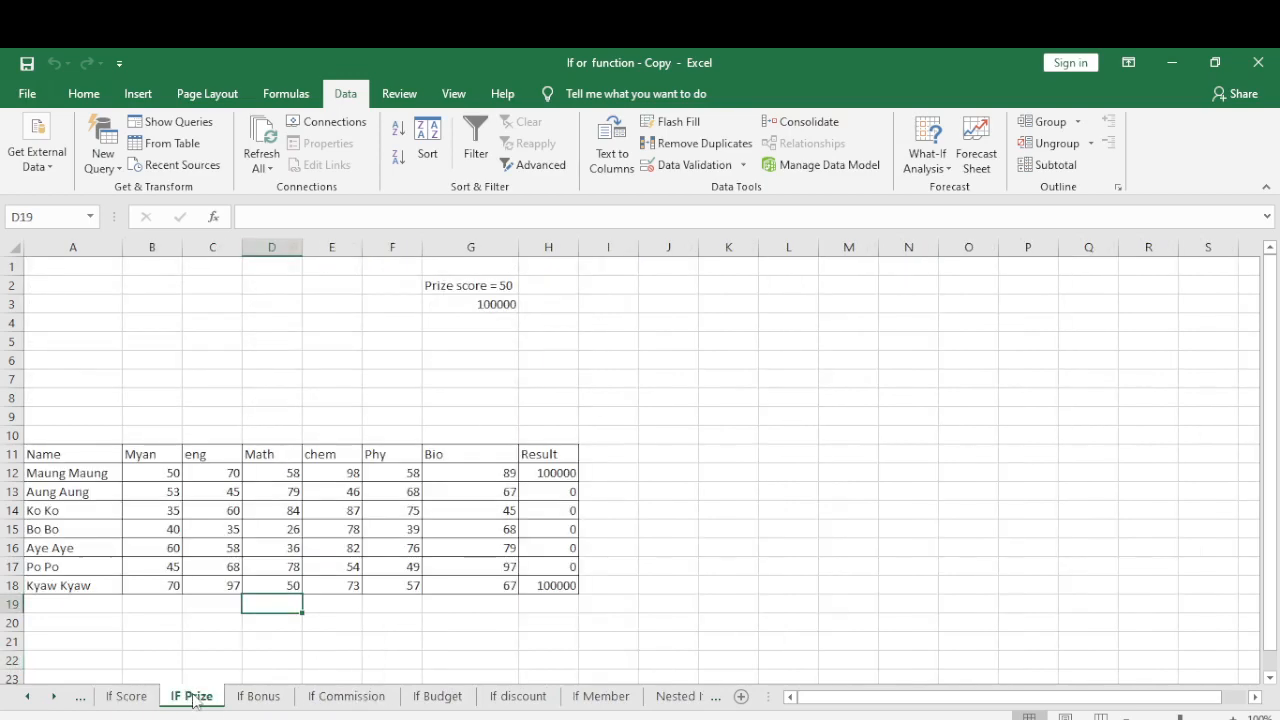
click(262, 700)
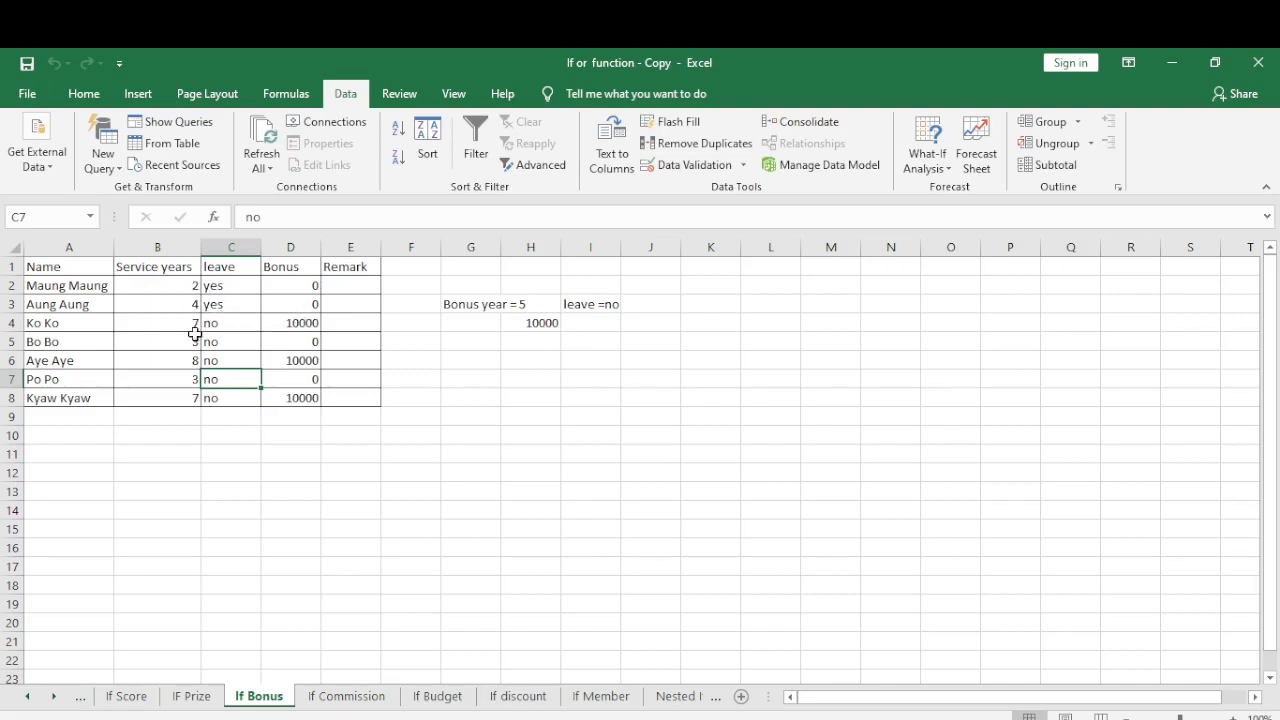
Review the existing bonus formula in D2 and clear the Bonus column from D2 to D8.
double_click(300, 287)
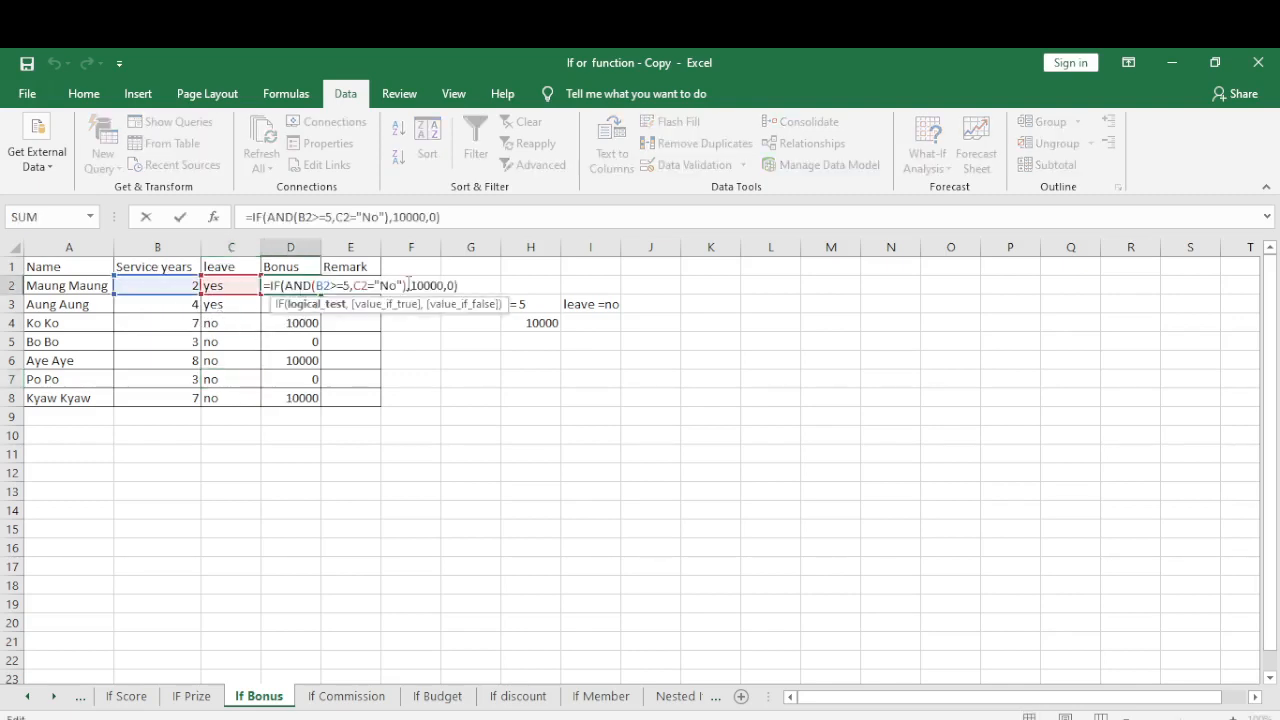
click(305, 397)
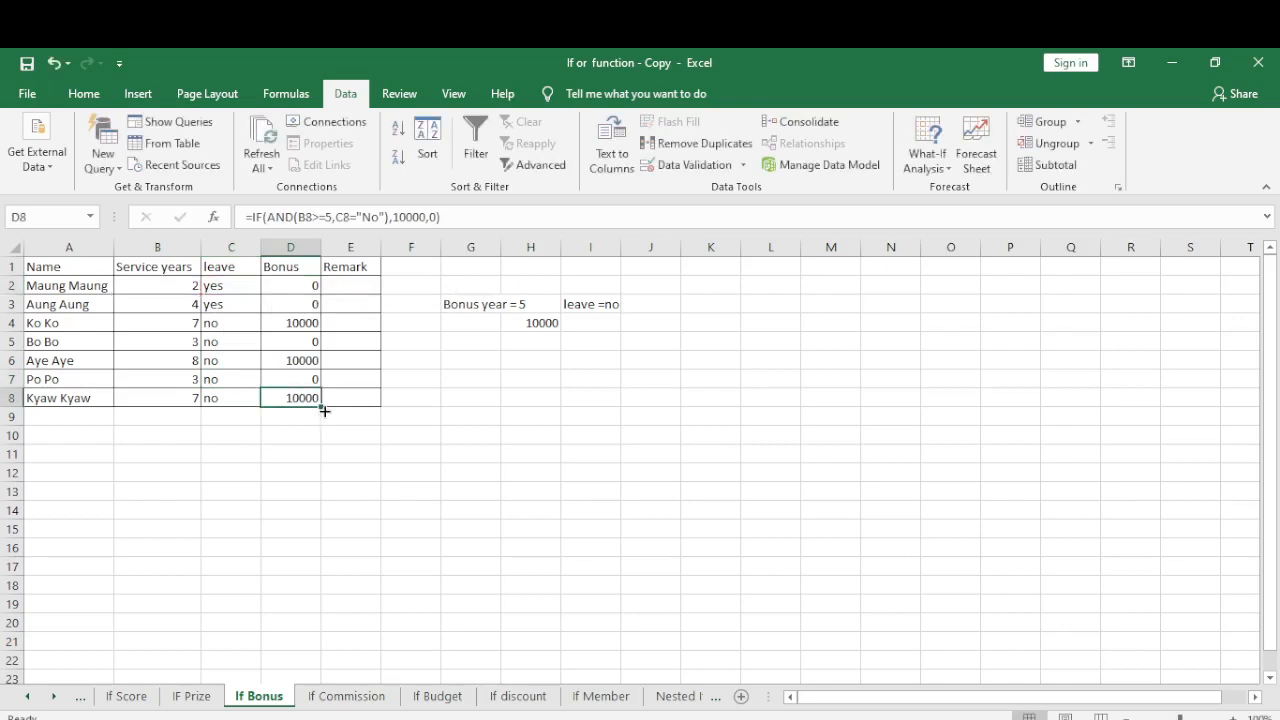
drag(320, 405, 312, 287)
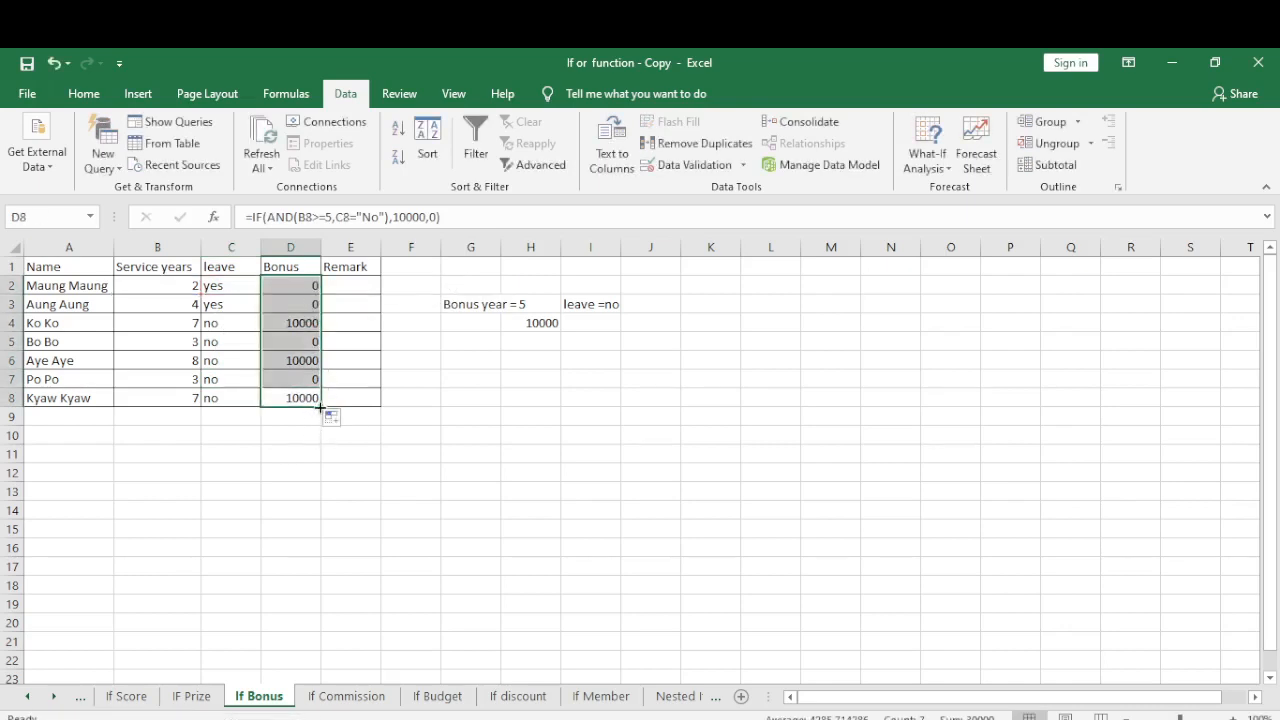
drag(320, 405, 306, 277)
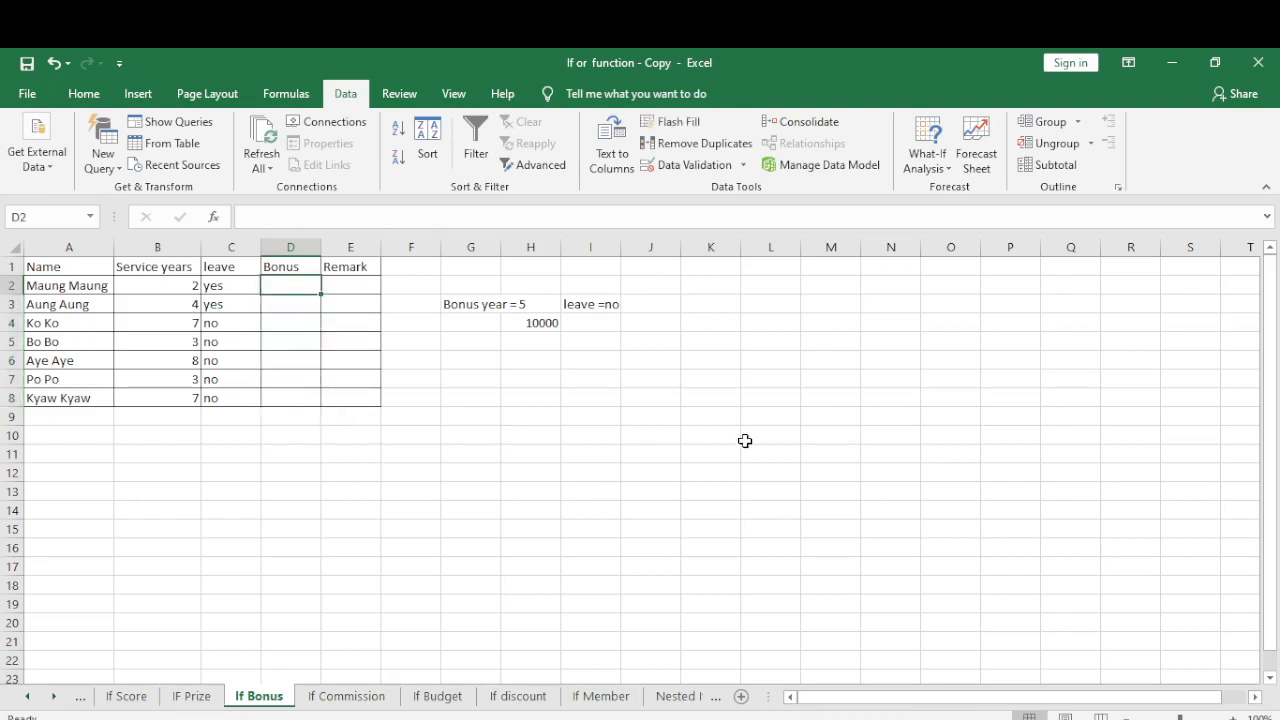
Enter the formula =IF(OR(B2>=5,C2=no),10000,0) in cell D2 of the Bonus column.
text(=if)
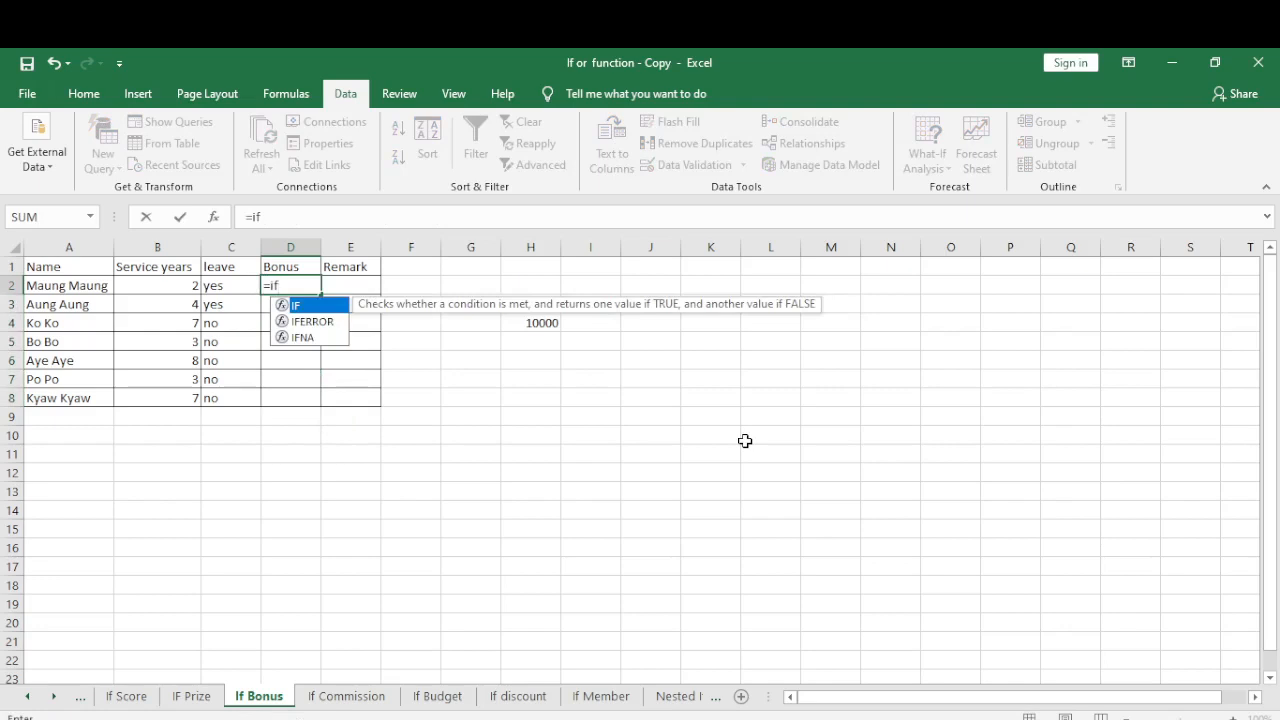
key(Tab)
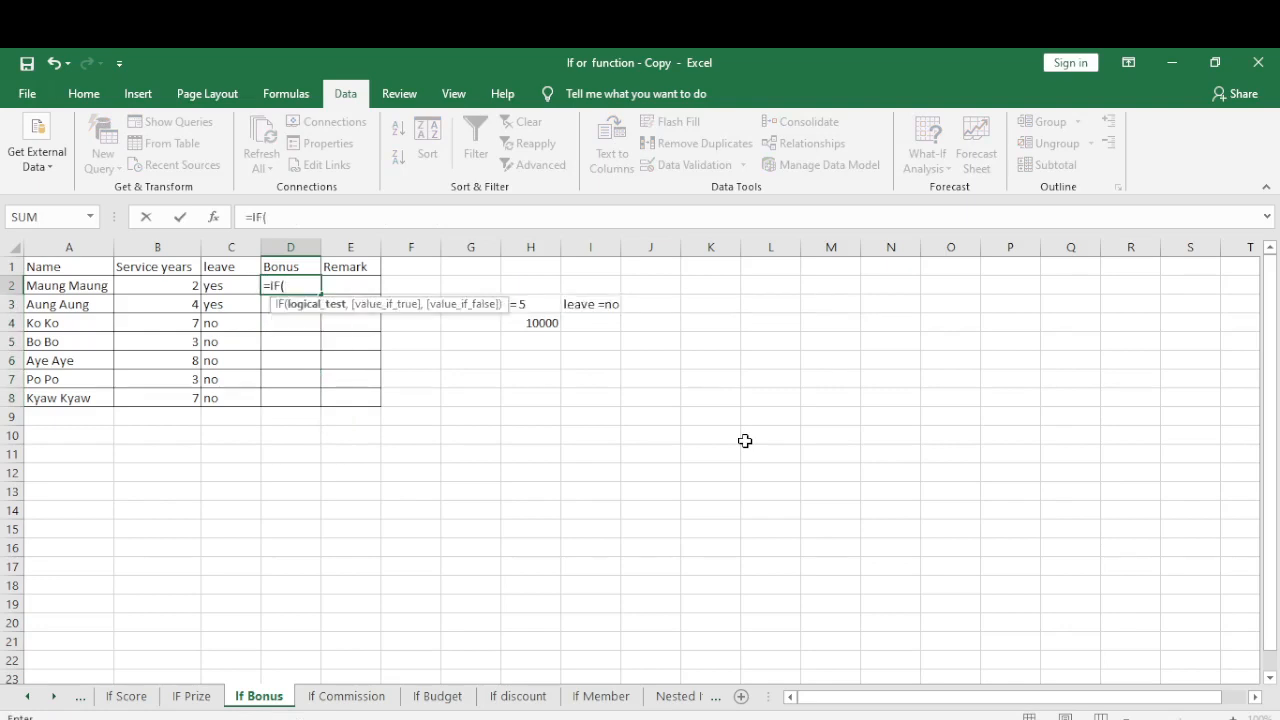
text(o)
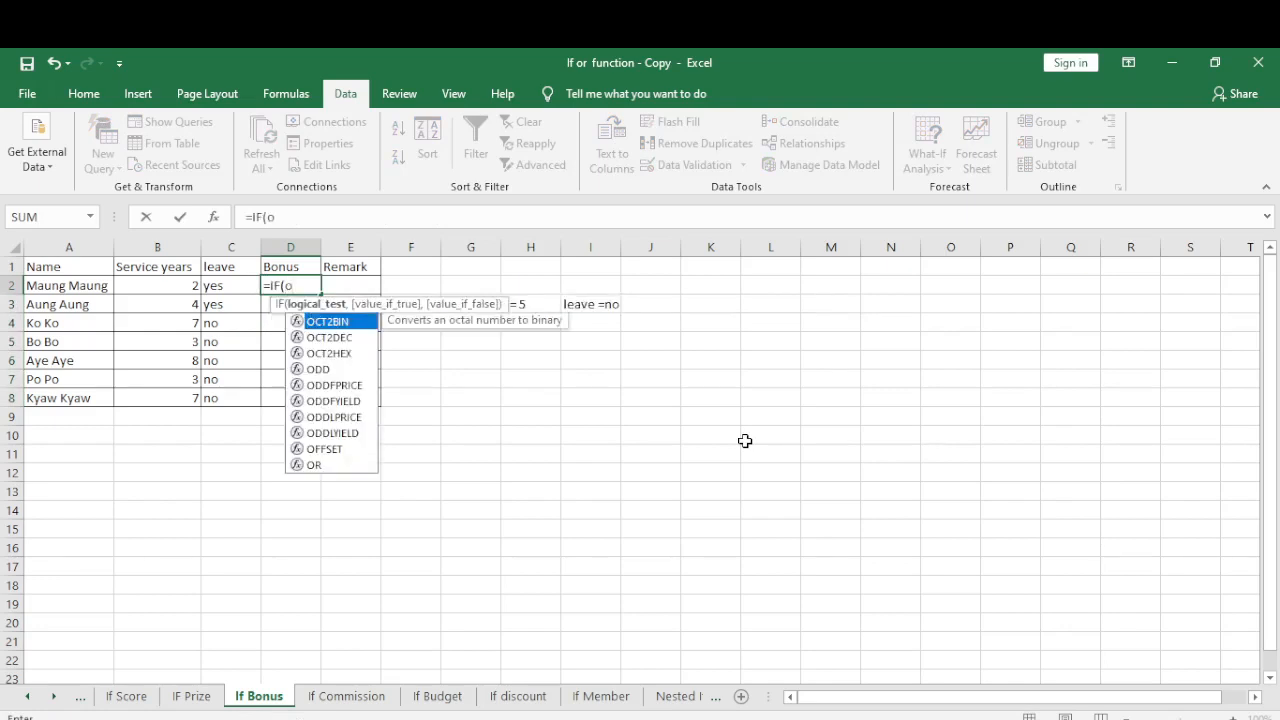
text(r)
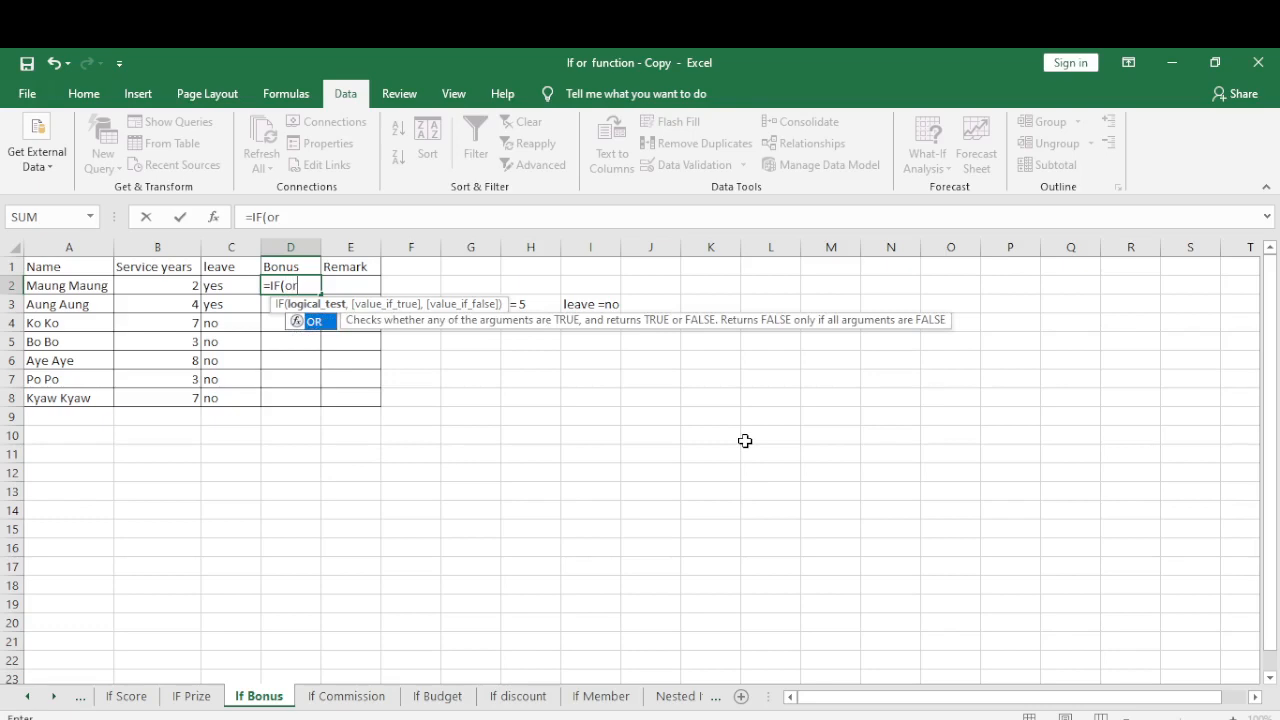
key(Tab)
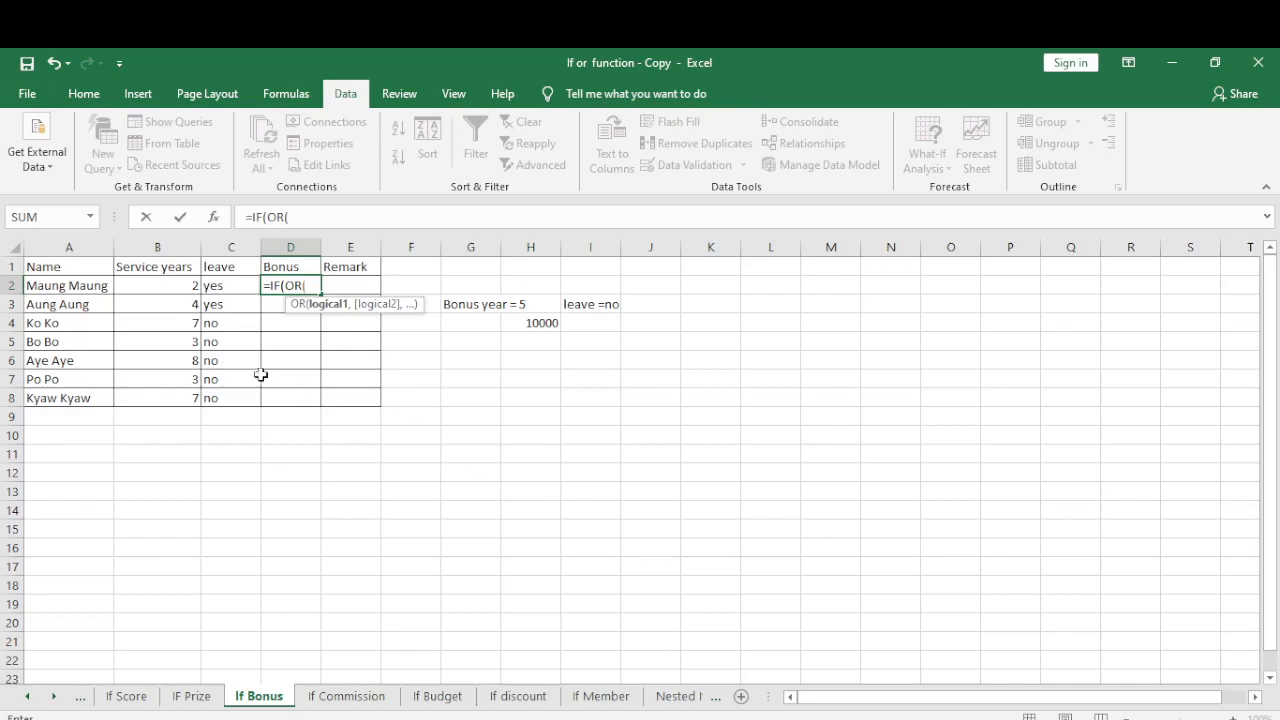
click(157, 290)
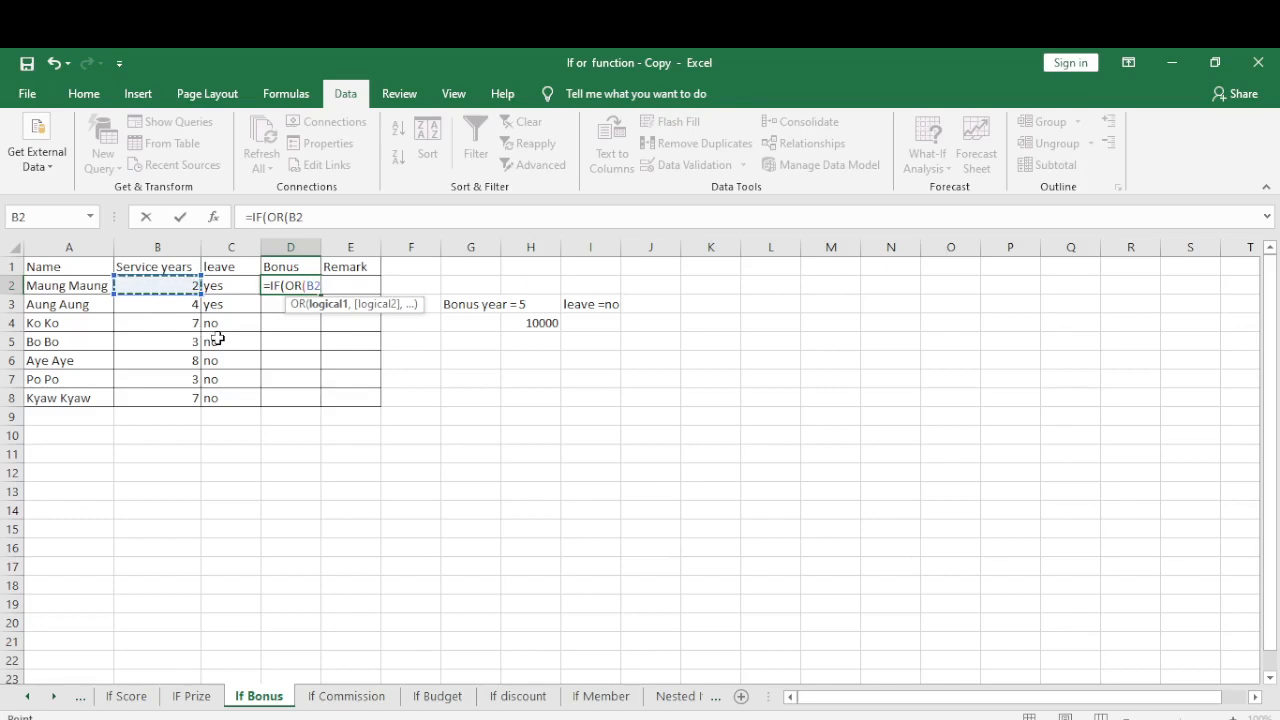
text(>=5,)
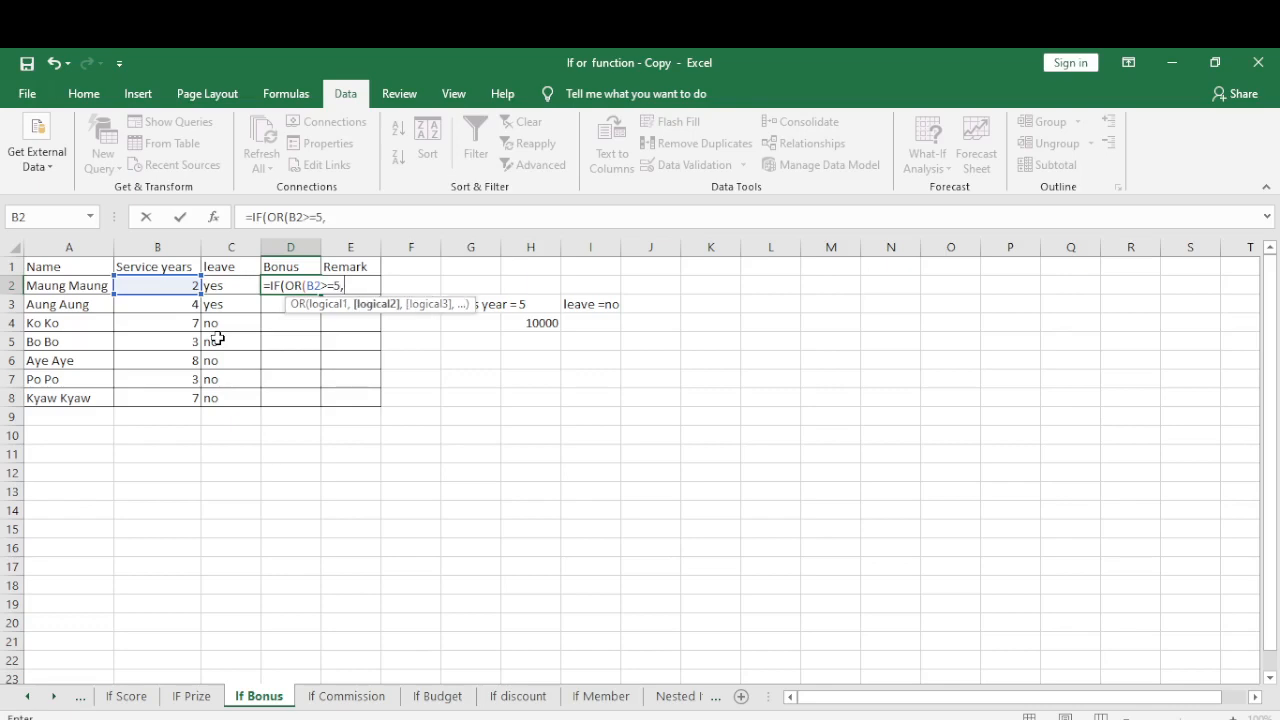
click(222, 287)
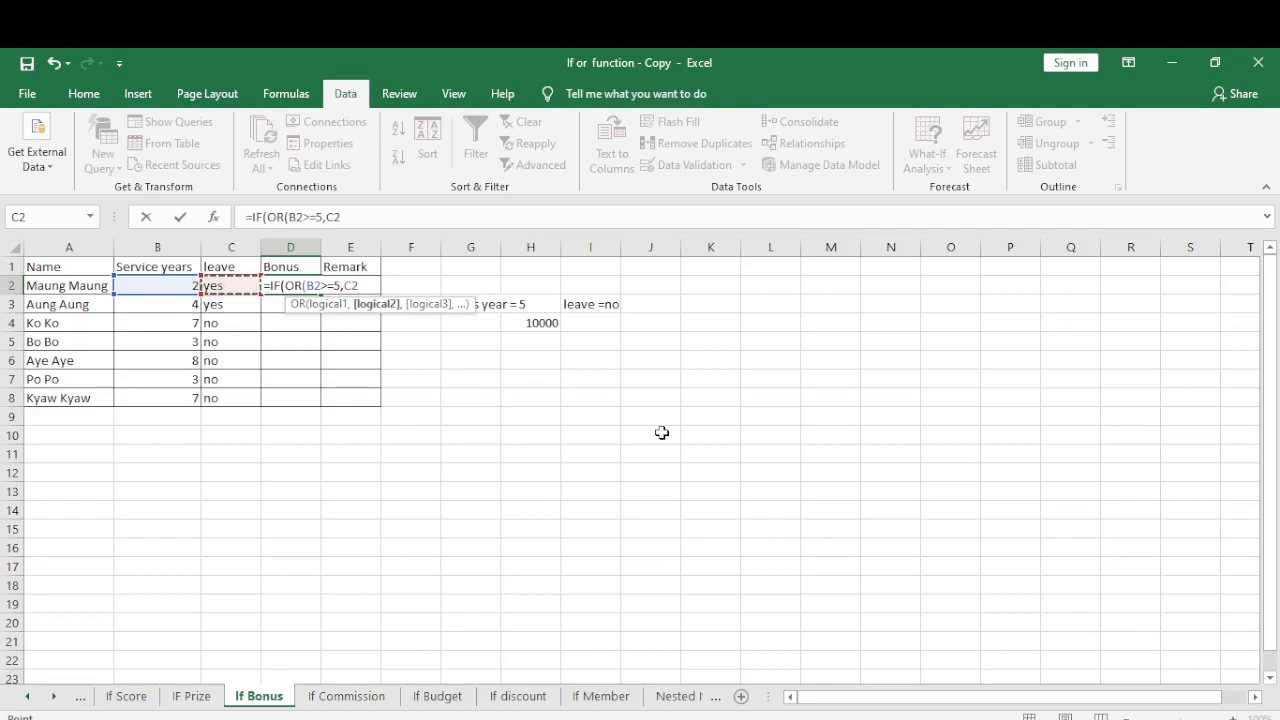
text(=no)
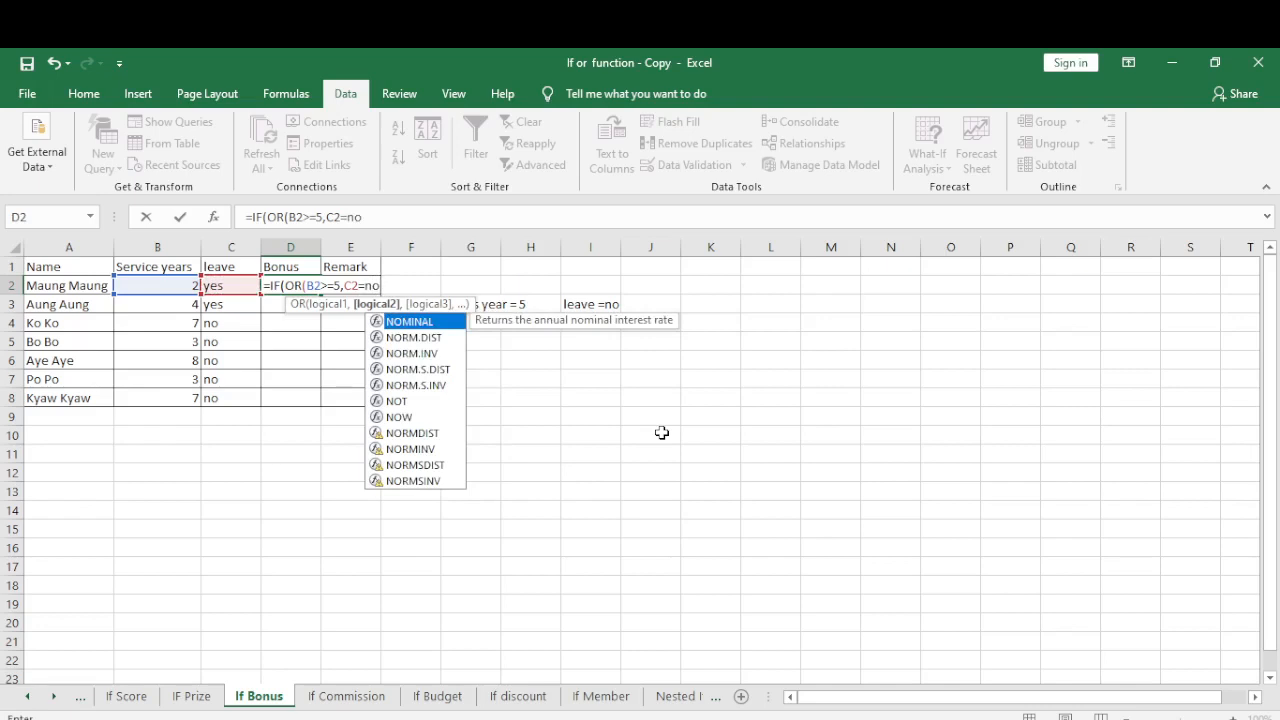
text(),10000)
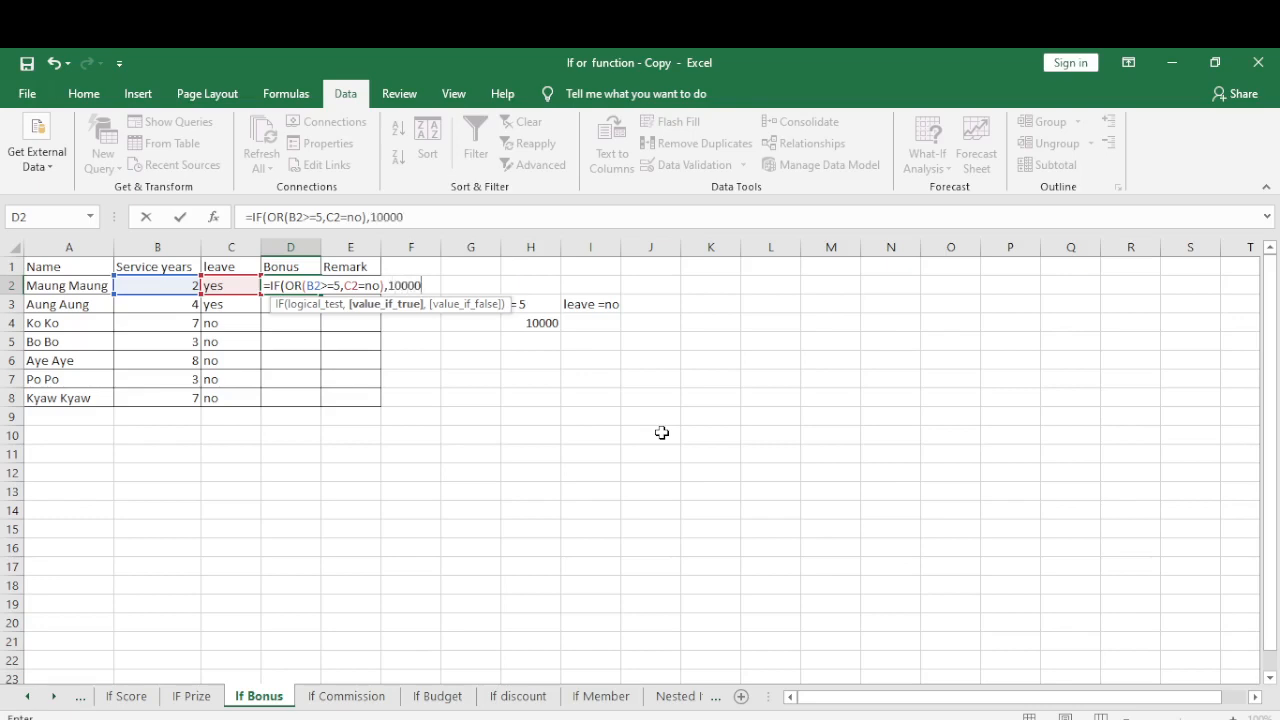
text(,)
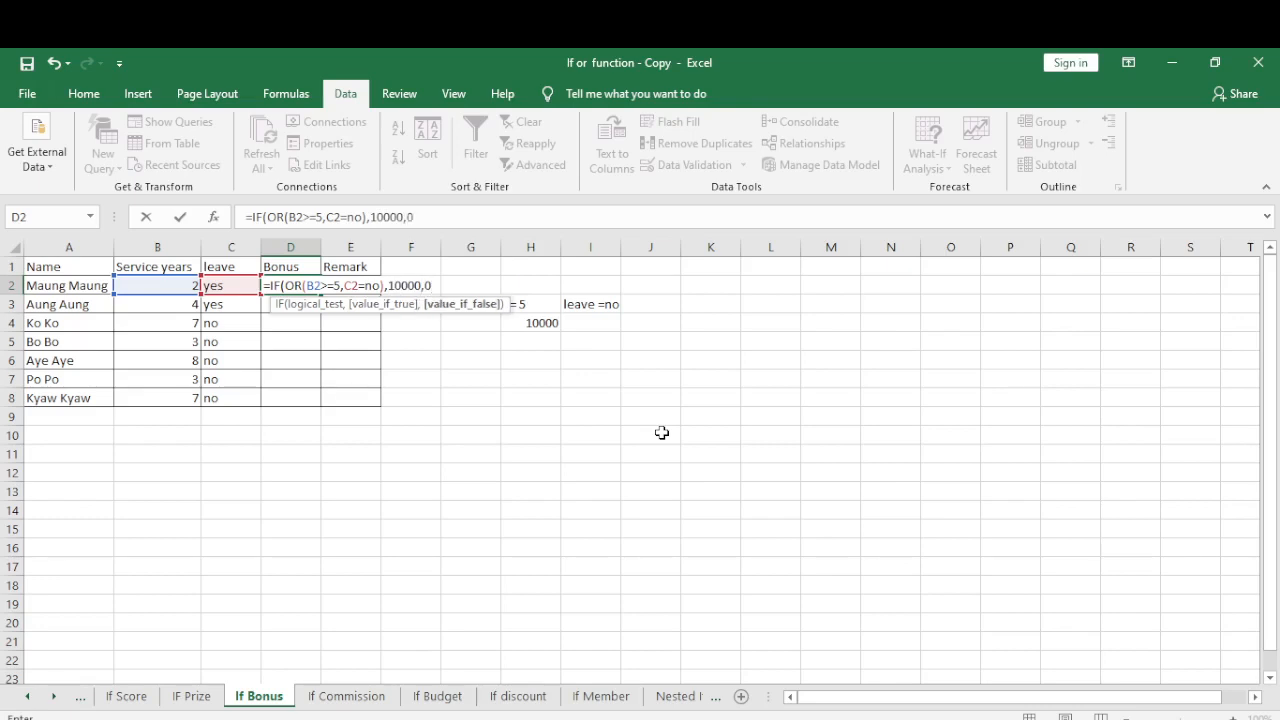
text(0))
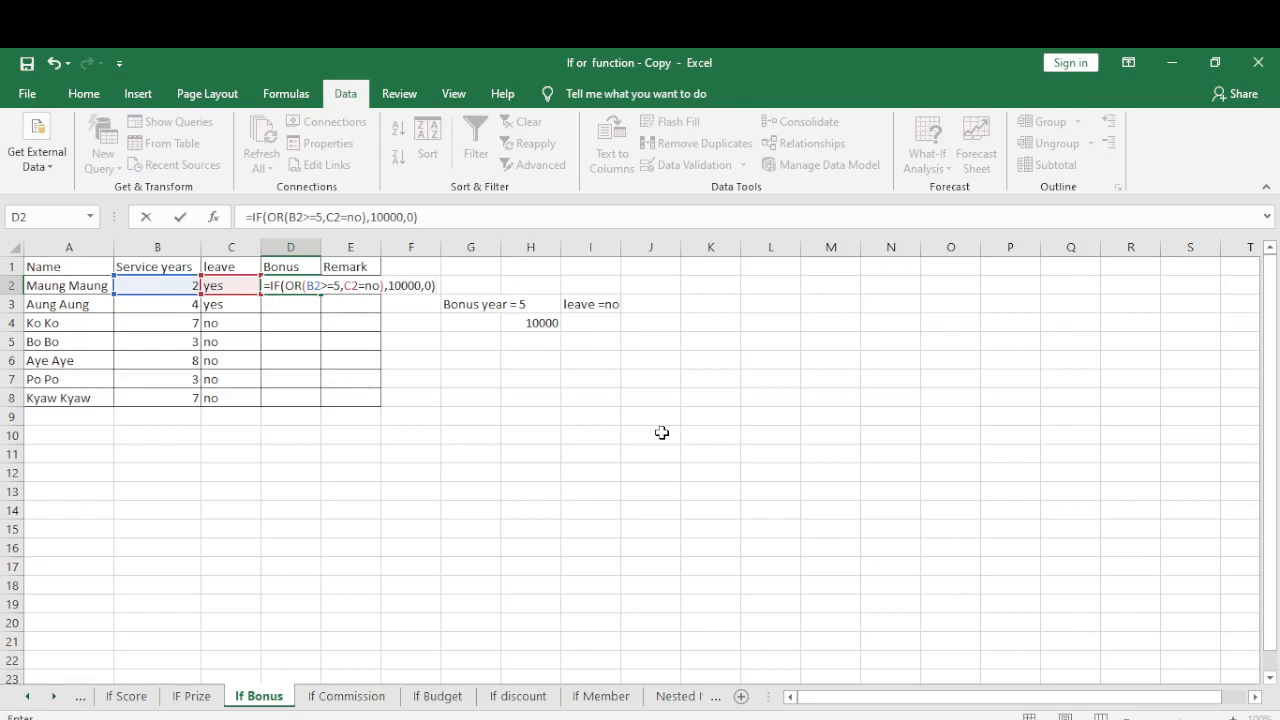
key(Return)
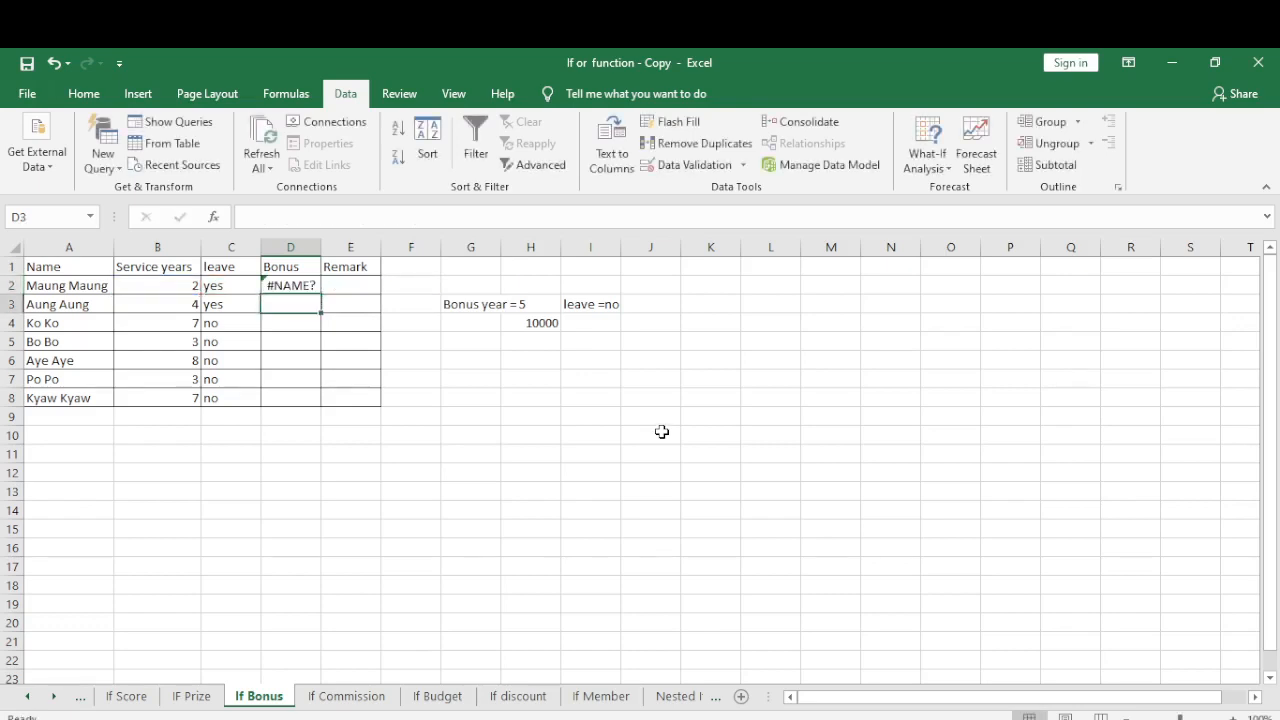
Put quotation marks around no in the D2 formula, making the condition C2="no", and fill the formula down to D8.
click(302, 286)
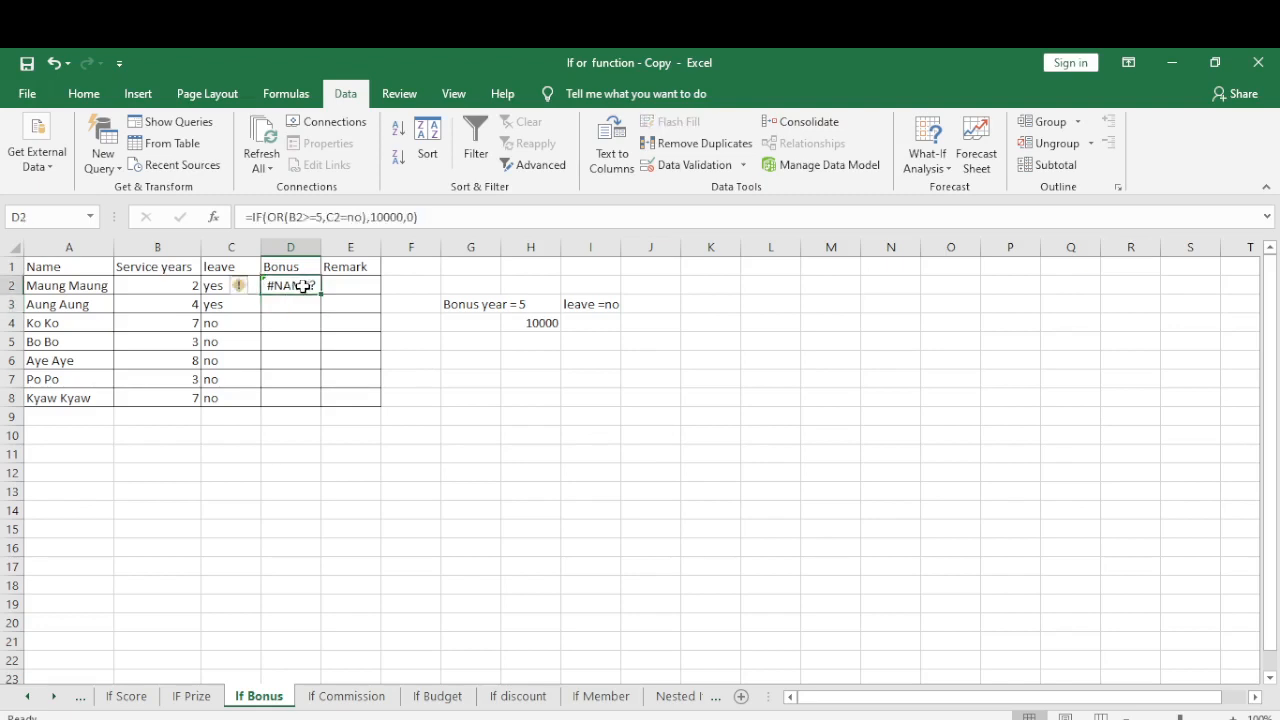
double_click(303, 286)
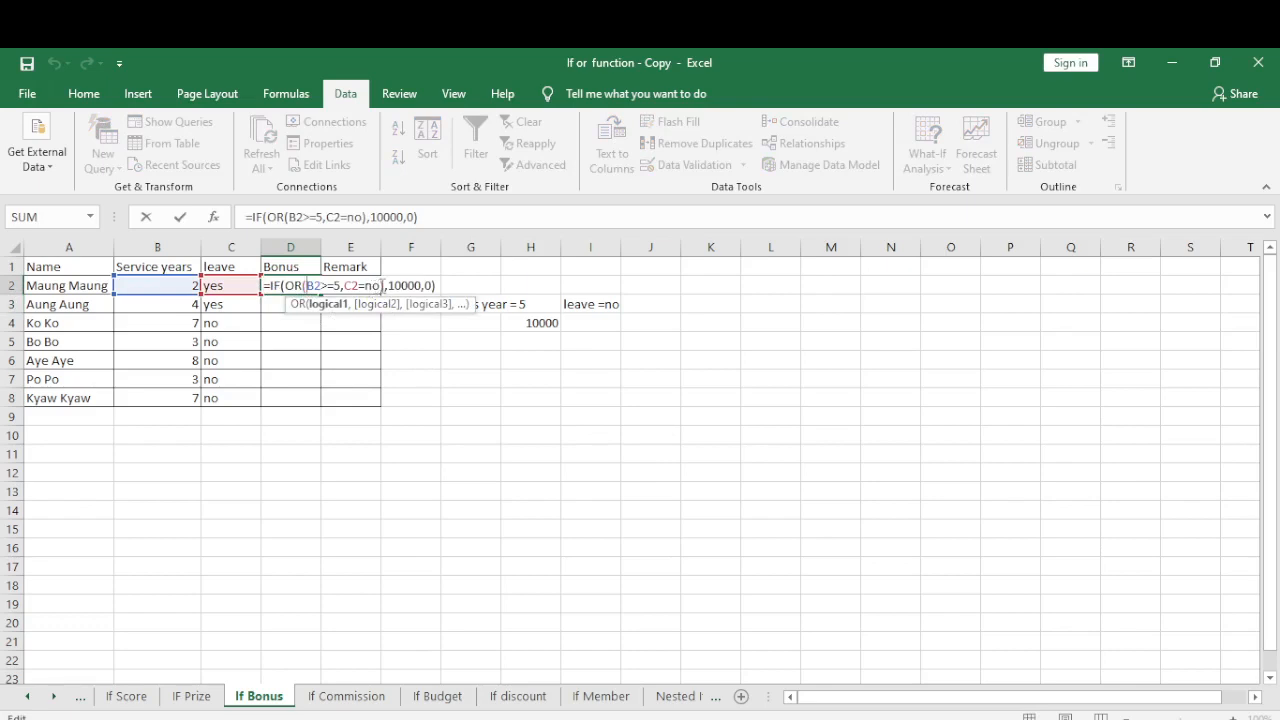
click(381, 286)
text("no)
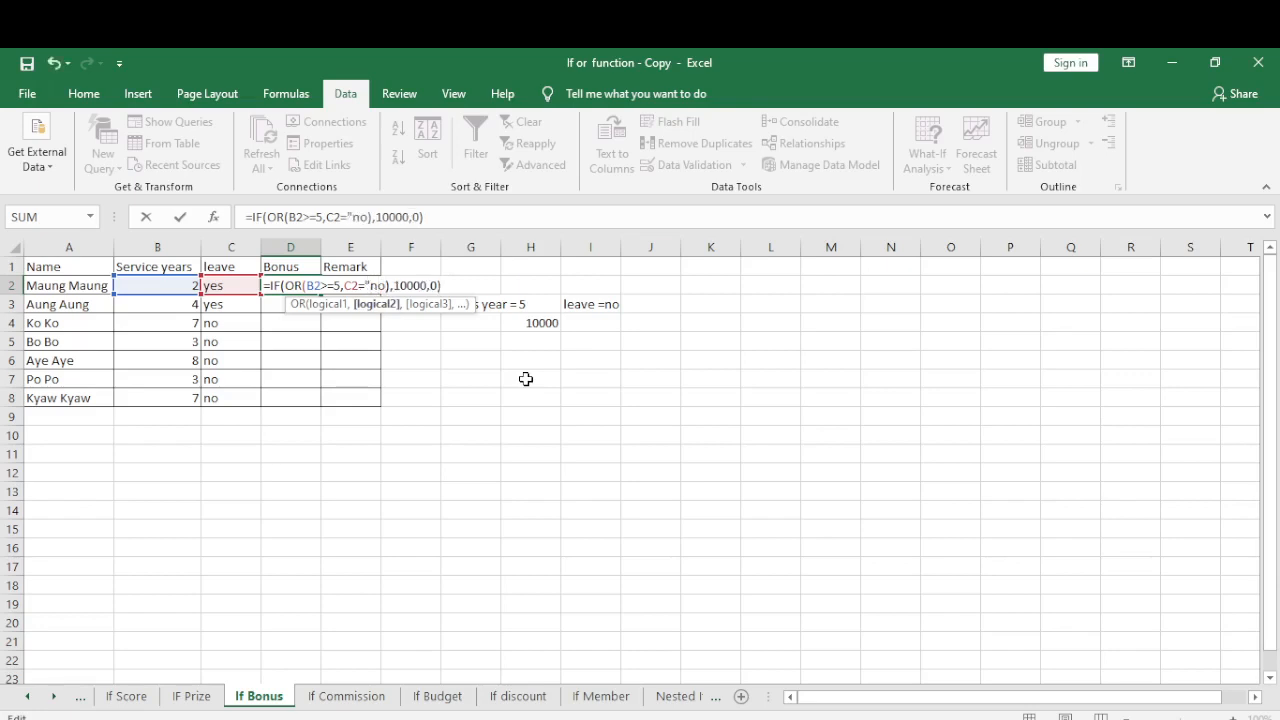
text(")
key(Return)
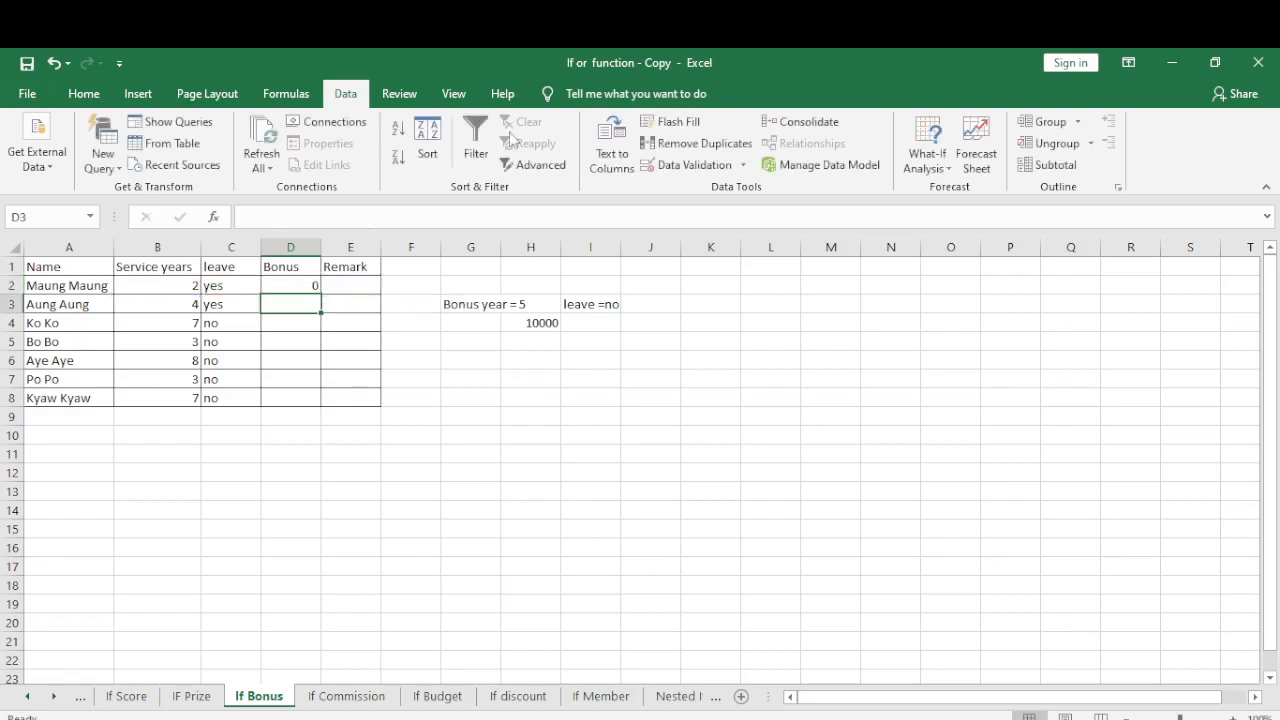
click(291, 288)
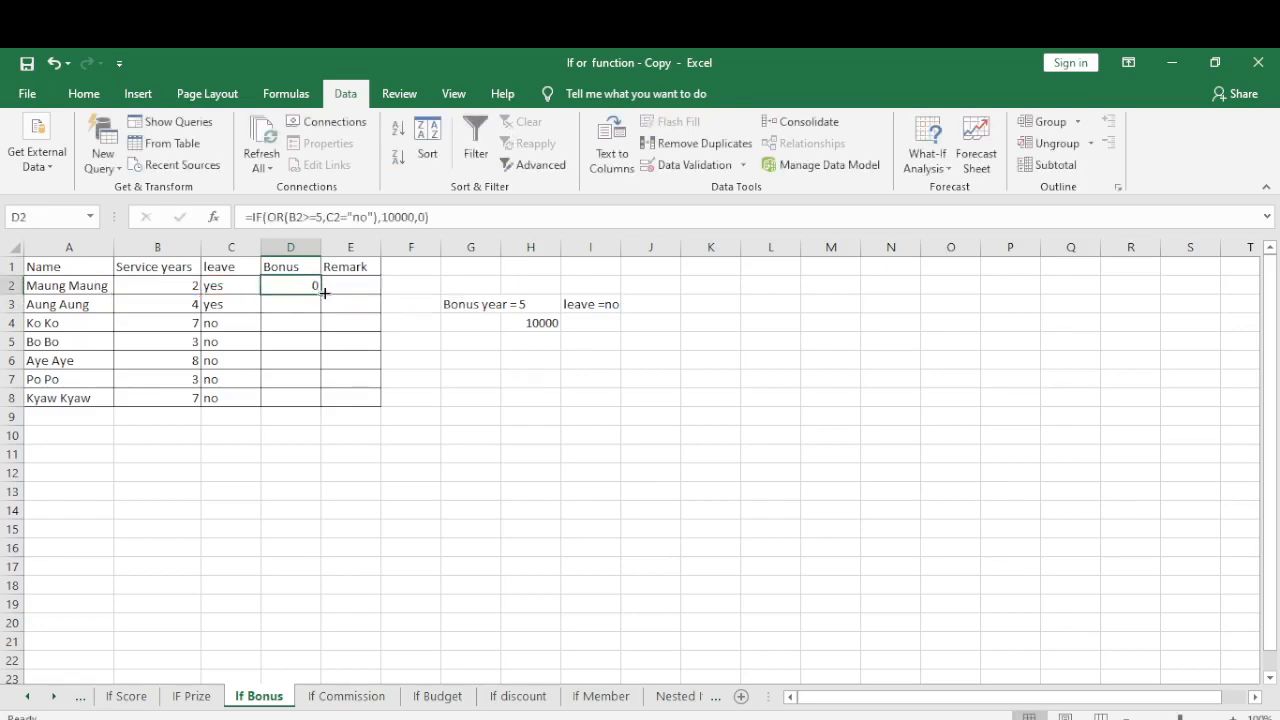
drag(318, 291, 313, 401)
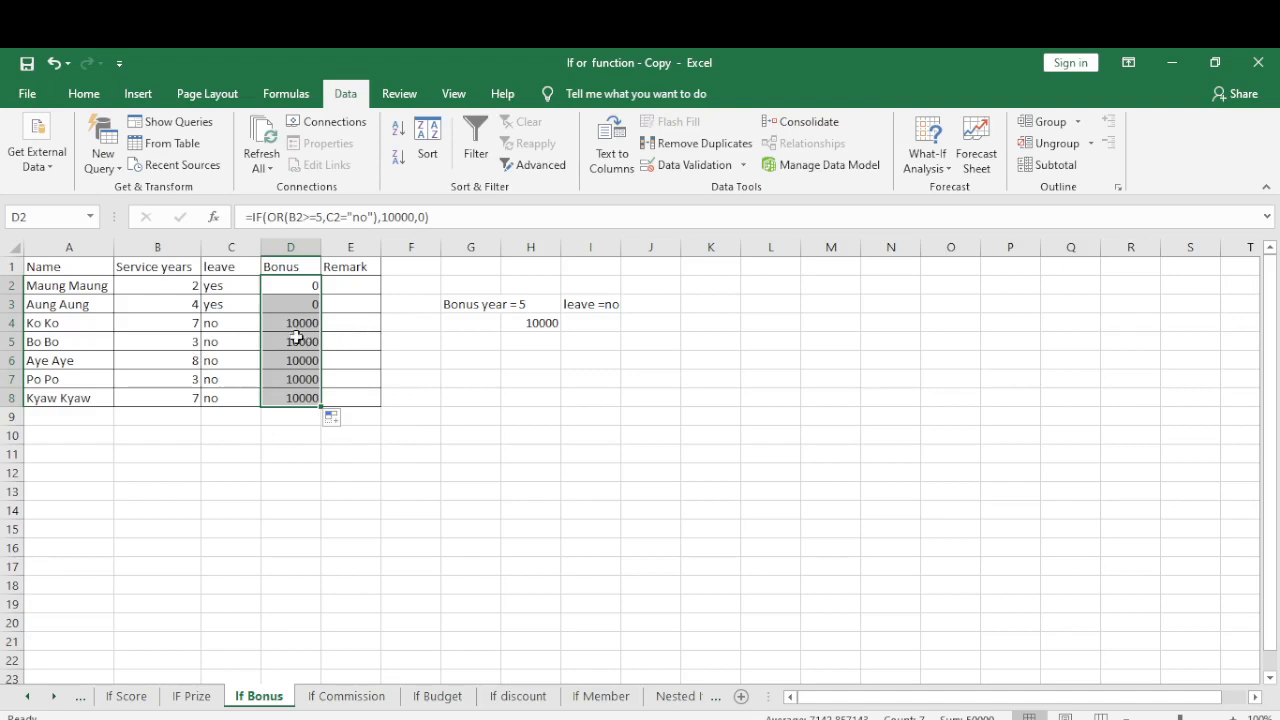
Test the bonus formula by setting the leave value in C5 to yes and in C2 to no.
click(211, 344)
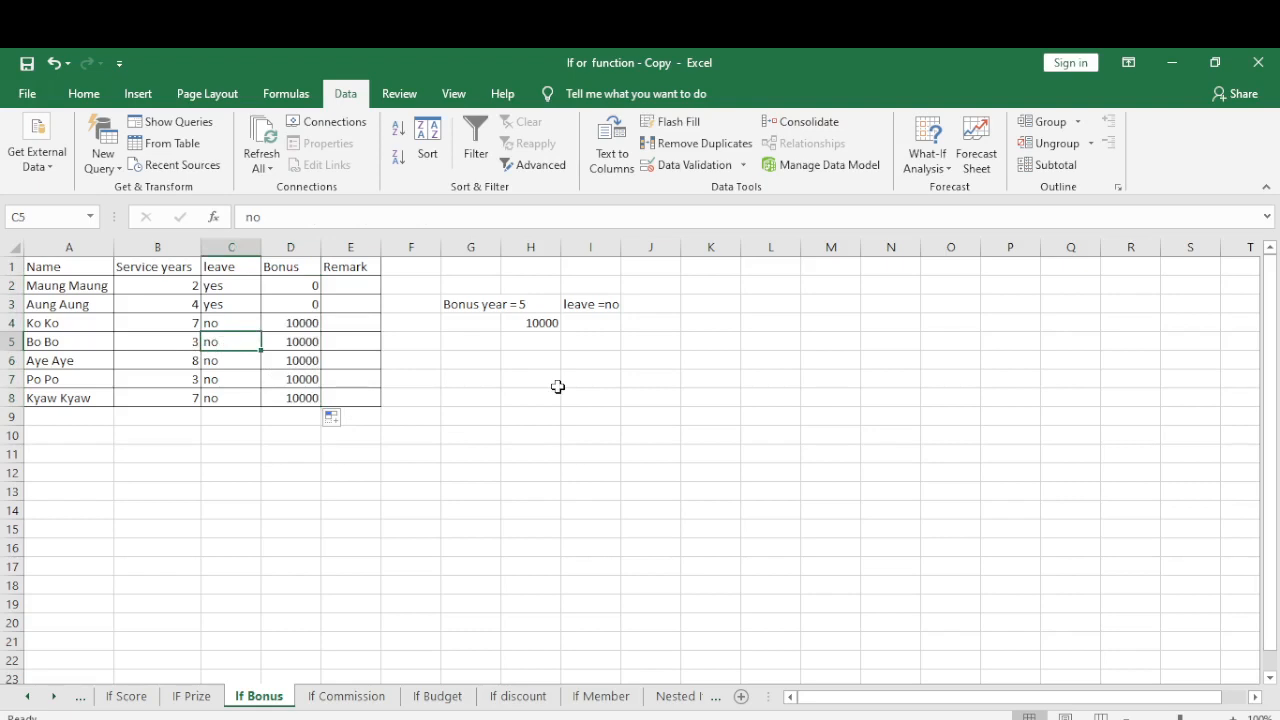
text(yes)
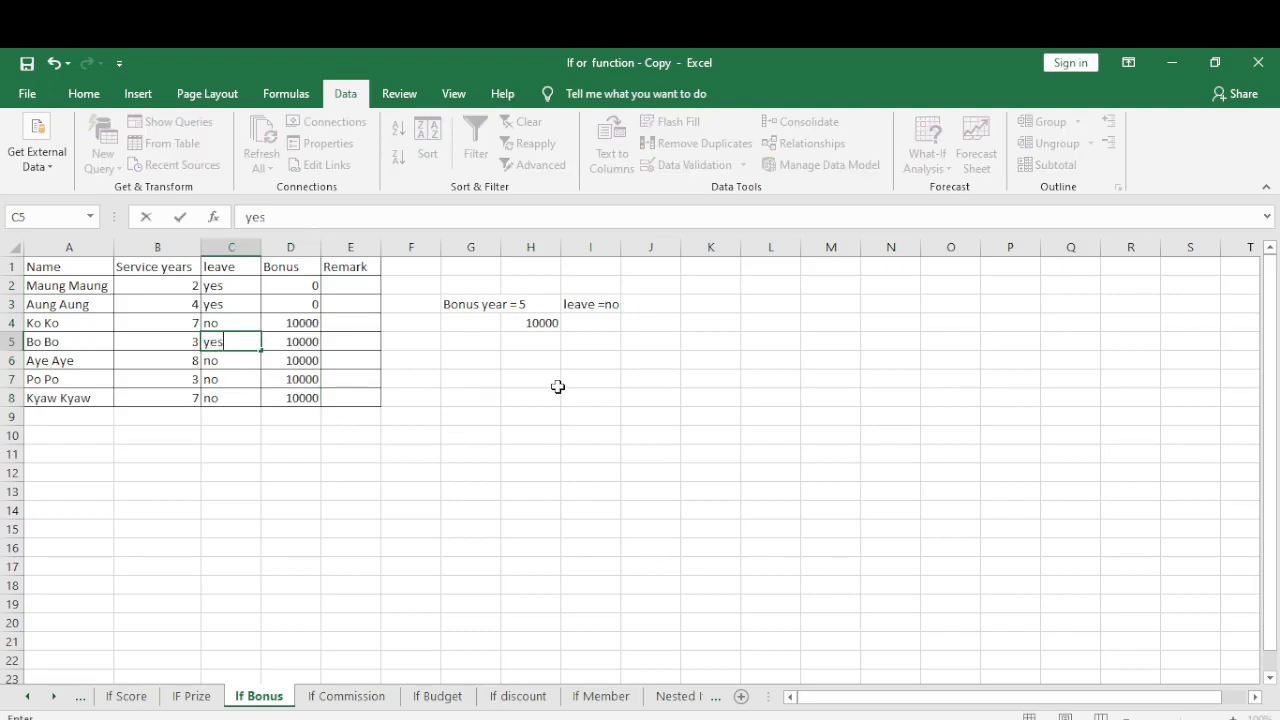
key(Return)
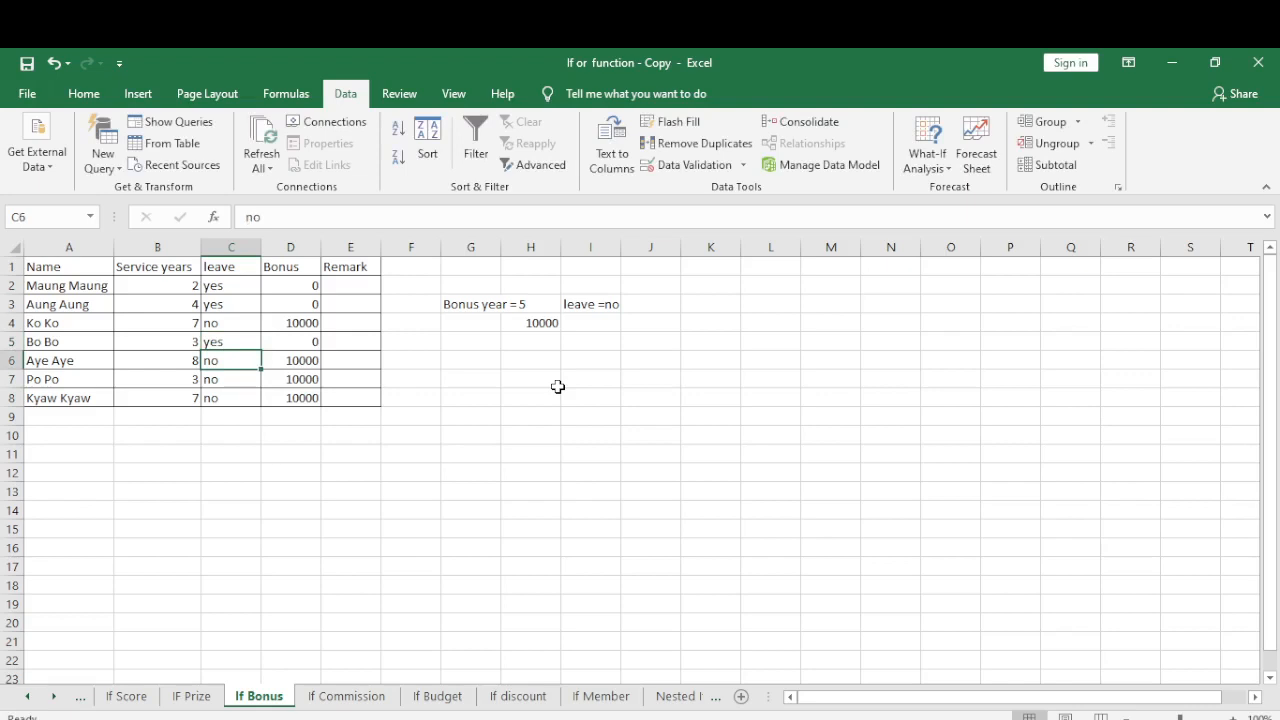
click(211, 290)
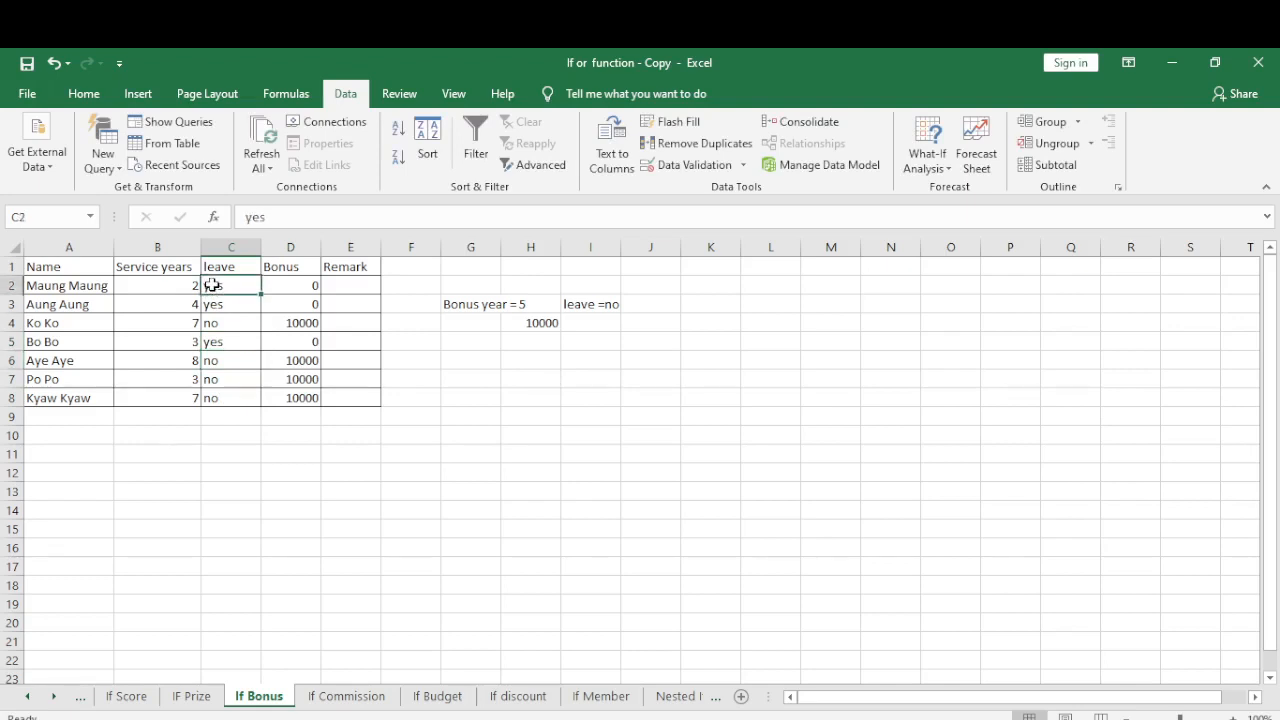
text(no)
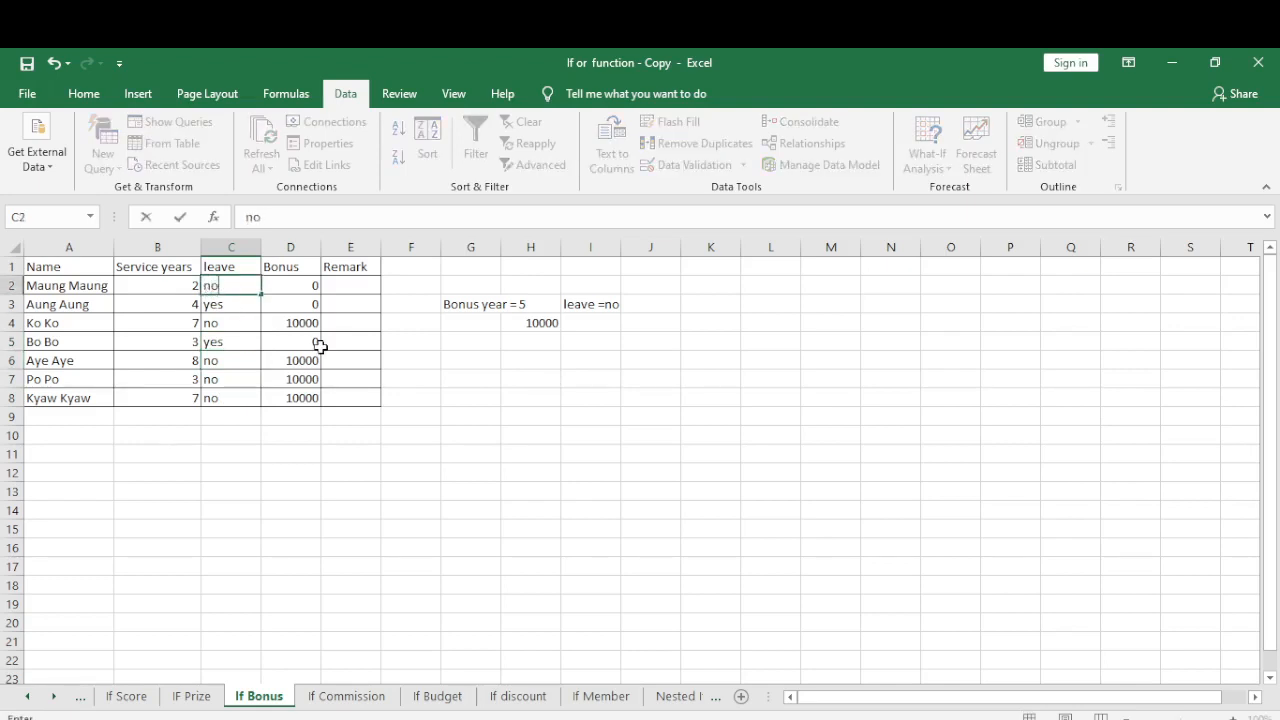
key(Return)
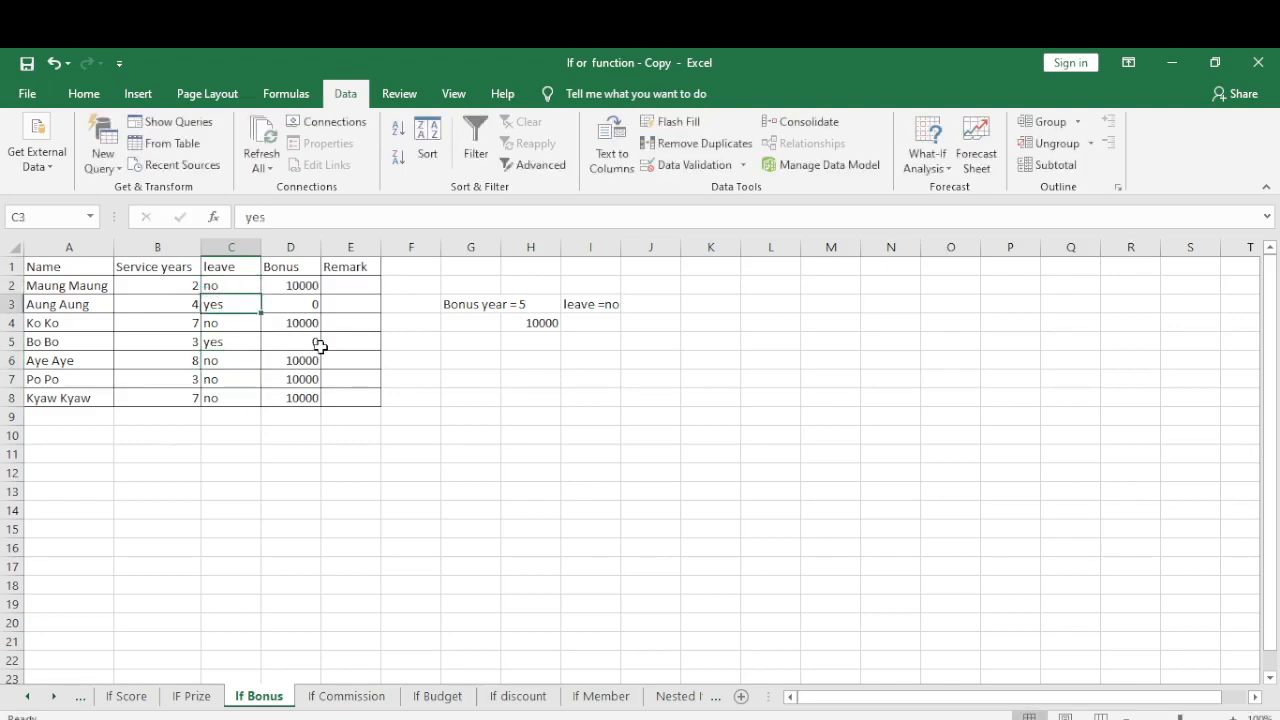
Check the service years and leave values in row 8, and open the If Commission sheet.
click(191, 400)
click(211, 400)
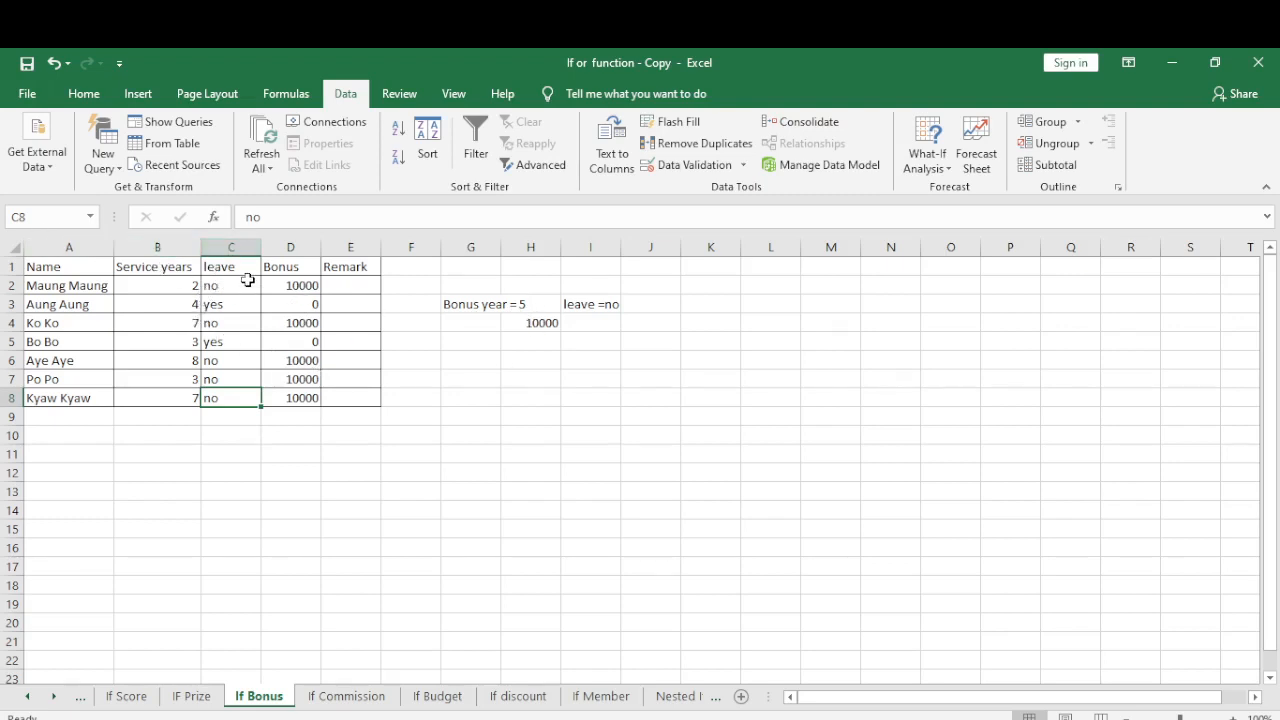
click(352, 697)
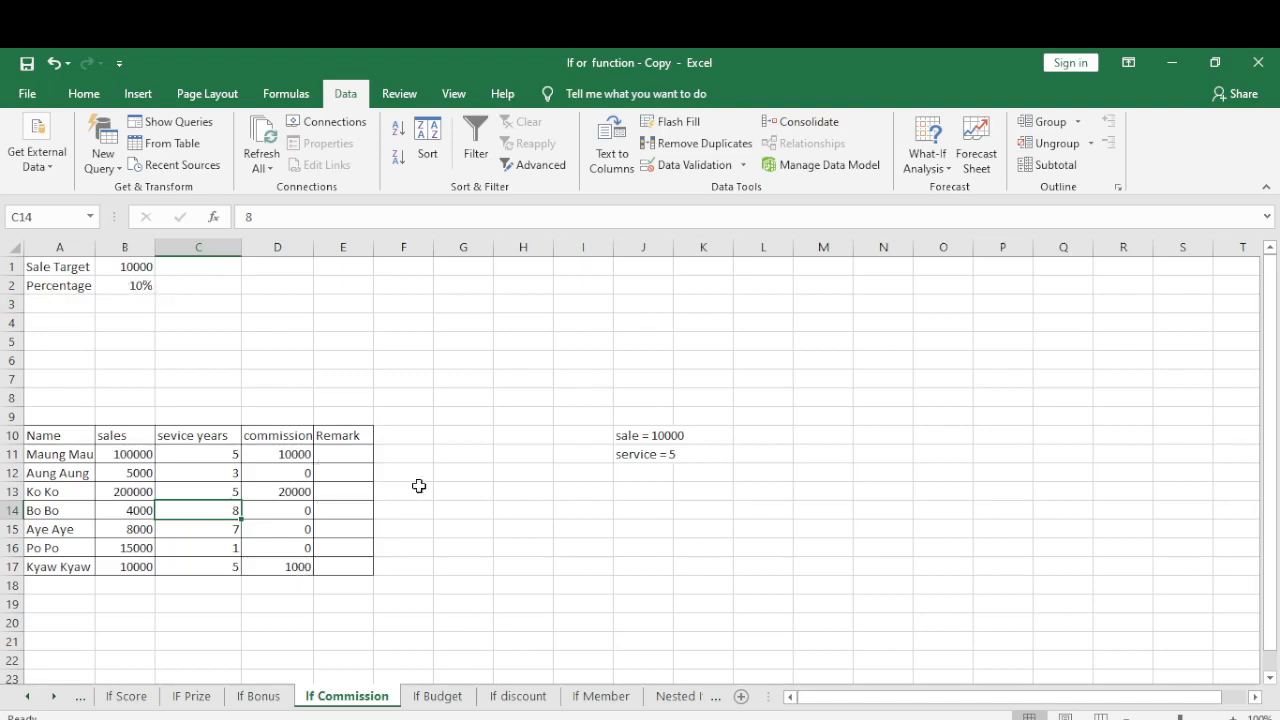
Clear the existing commission formulas from D11 to D17.
click(298, 567)
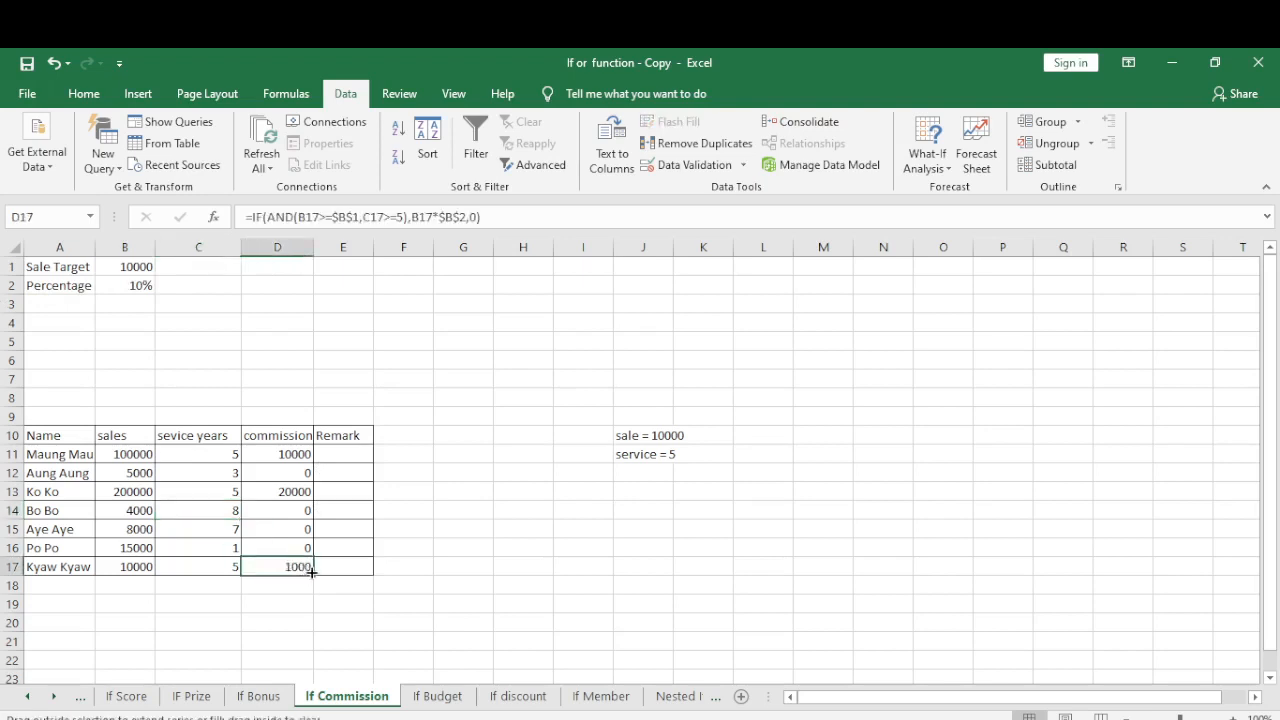
drag(312, 571, 318, 450)
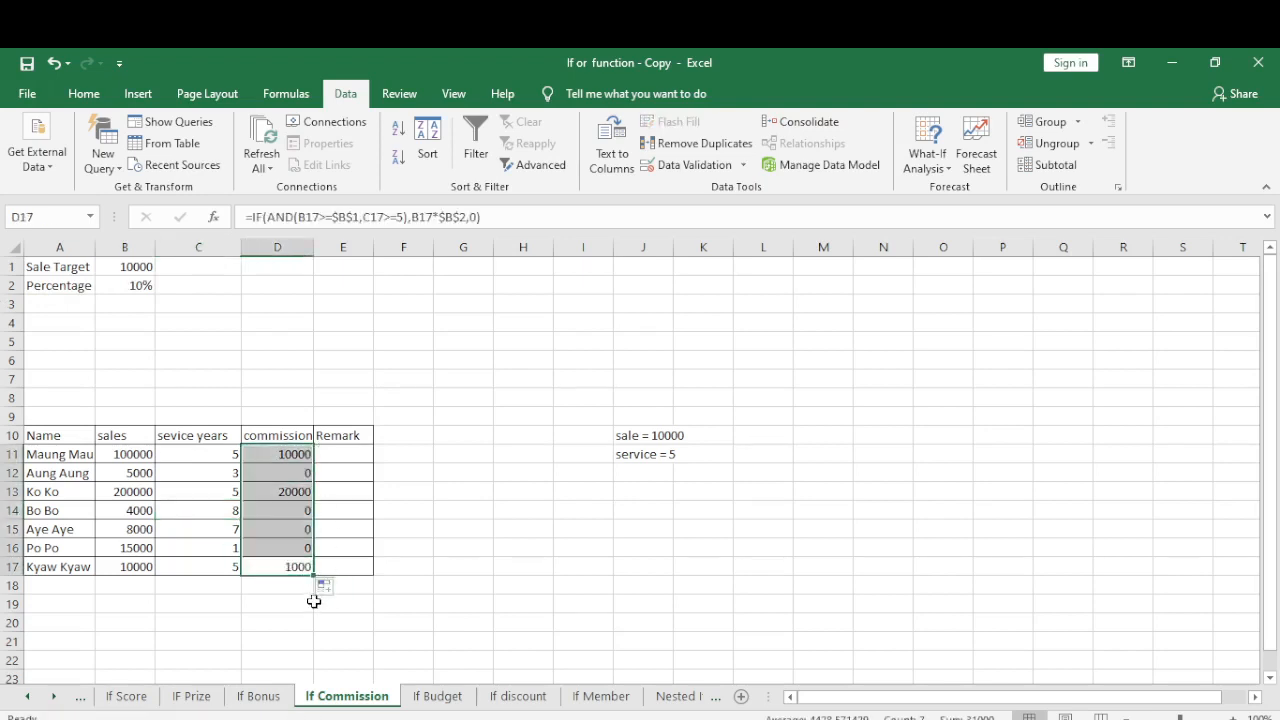
drag(309, 574, 293, 452)
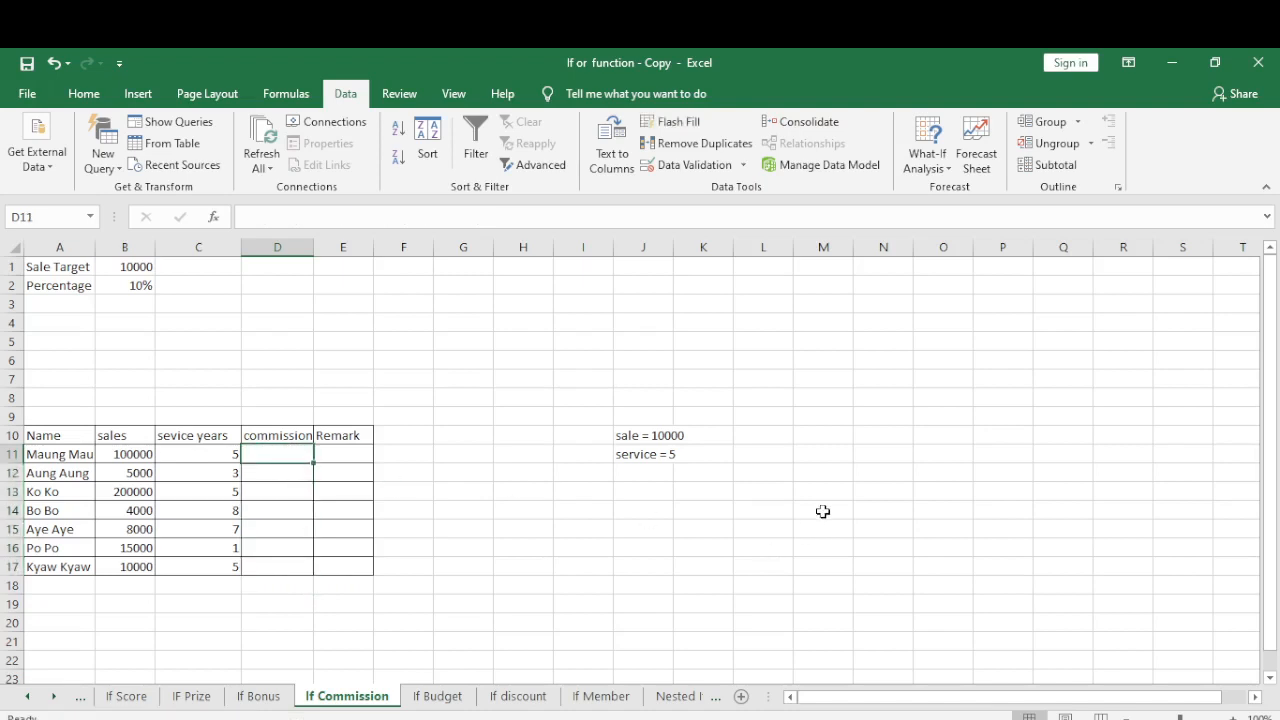
Begin a formula in D11 with an IF function and nest an OR function as its logical test.
text(=if)
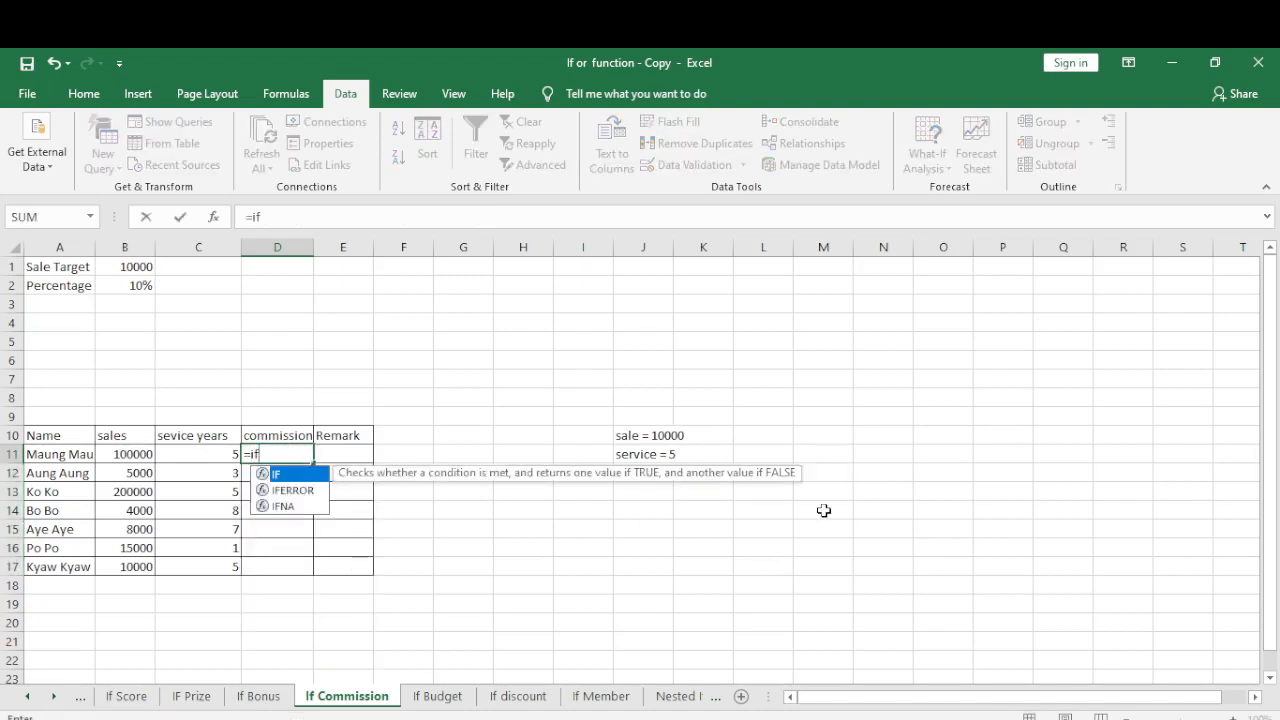
key(Tab)
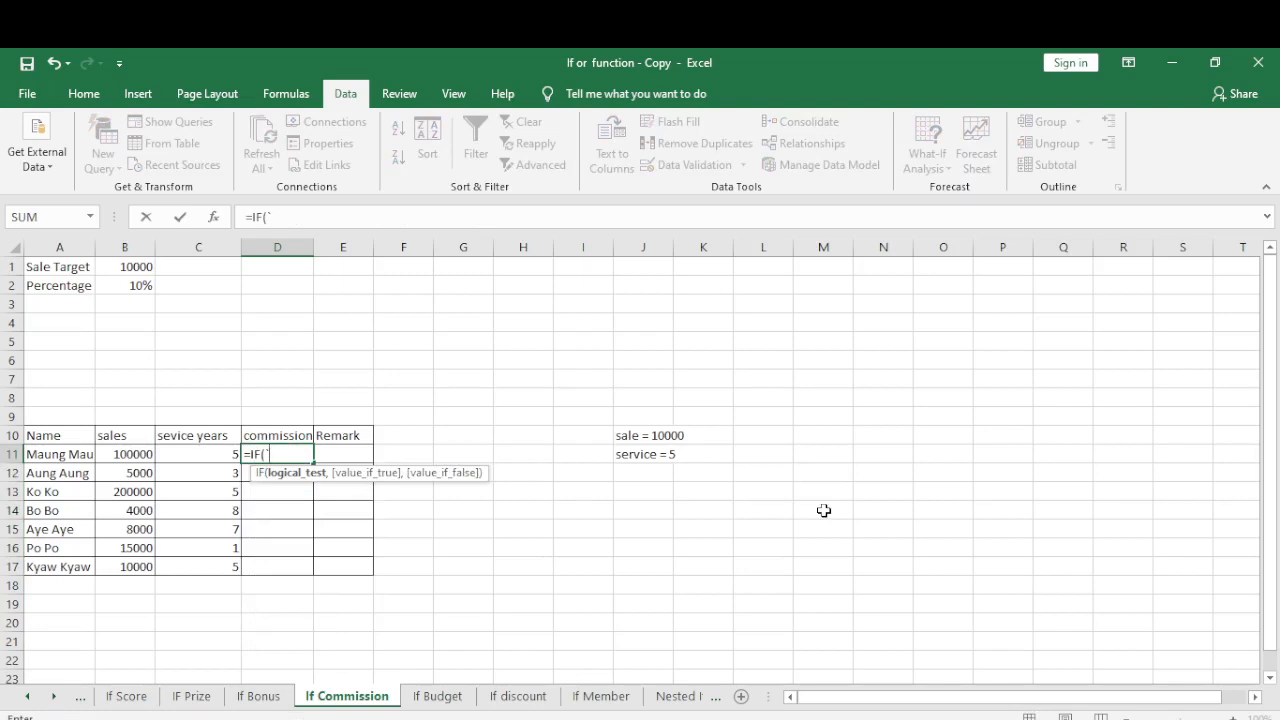
text(of)
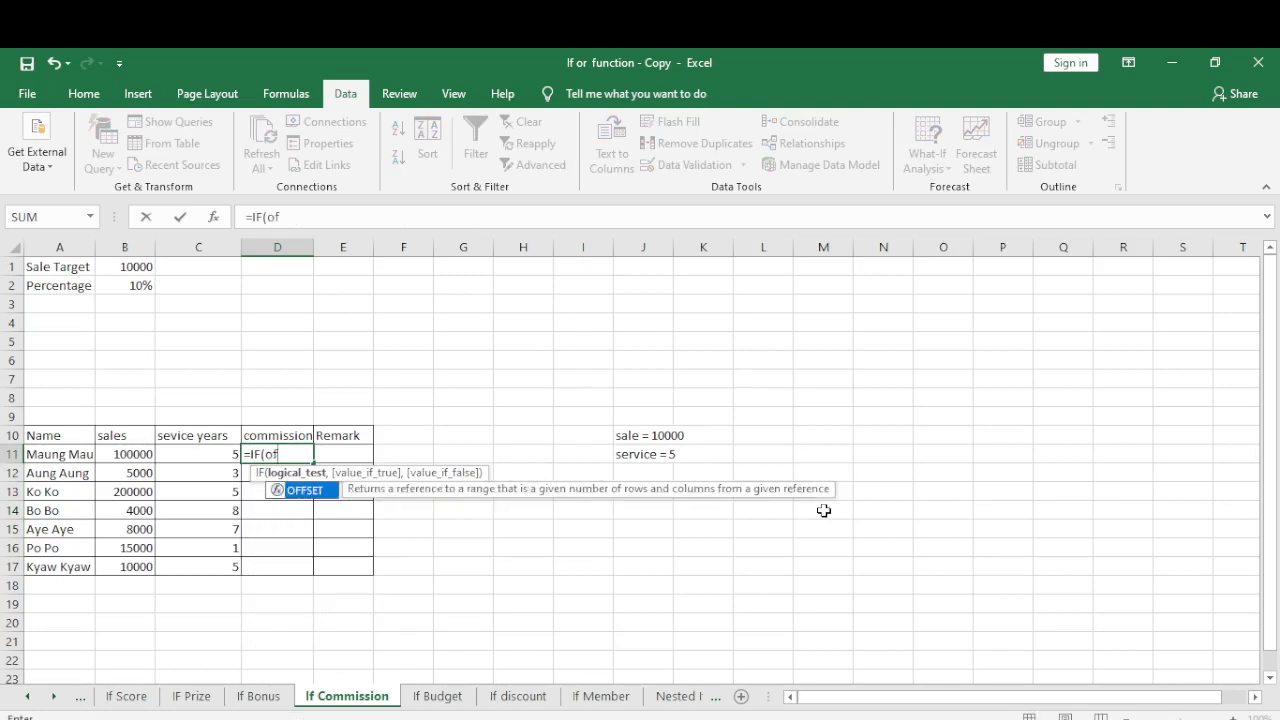
key(BackSpace)
key(BackSpace)
text(o)
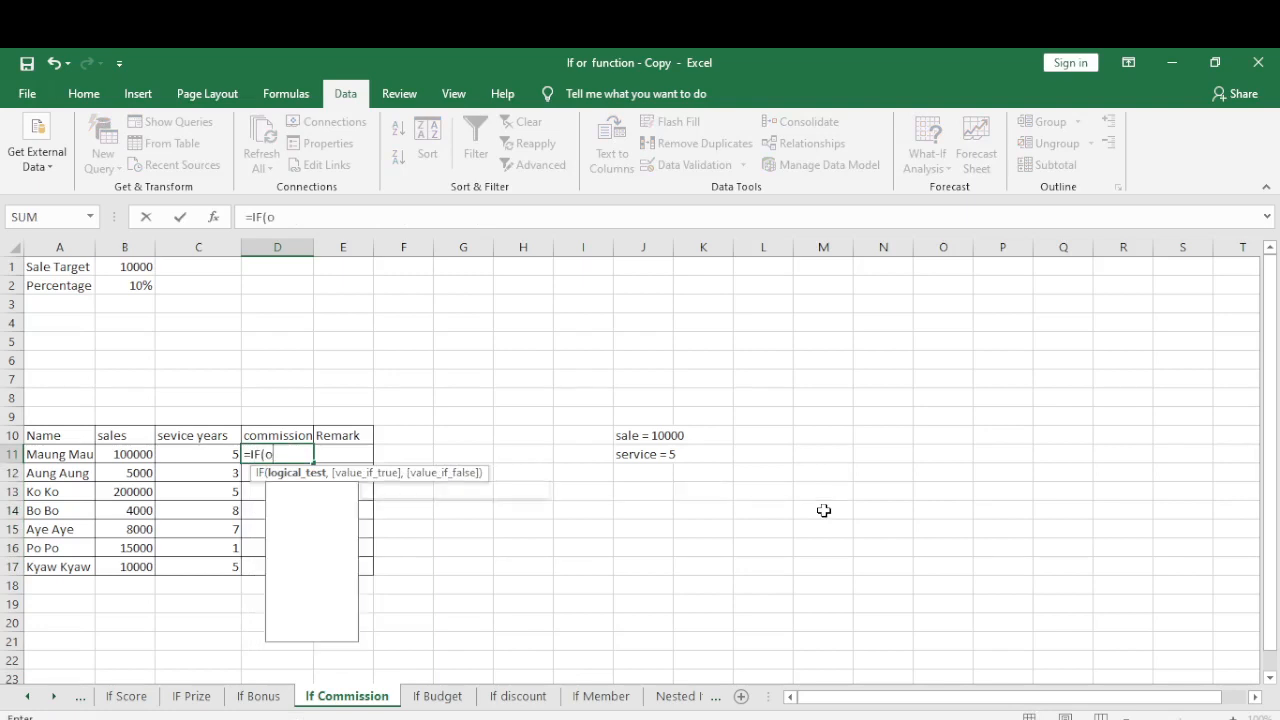
text(f)
key(BackSpace)
text(r)
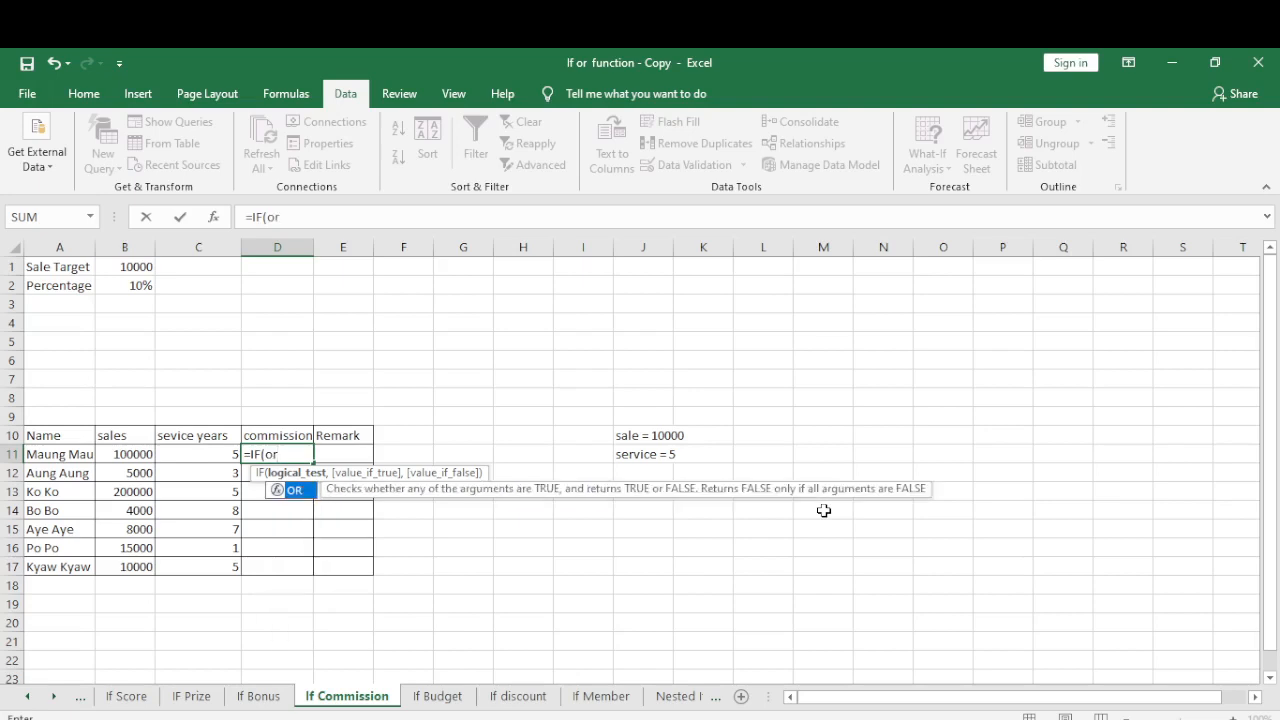
key(Tab)
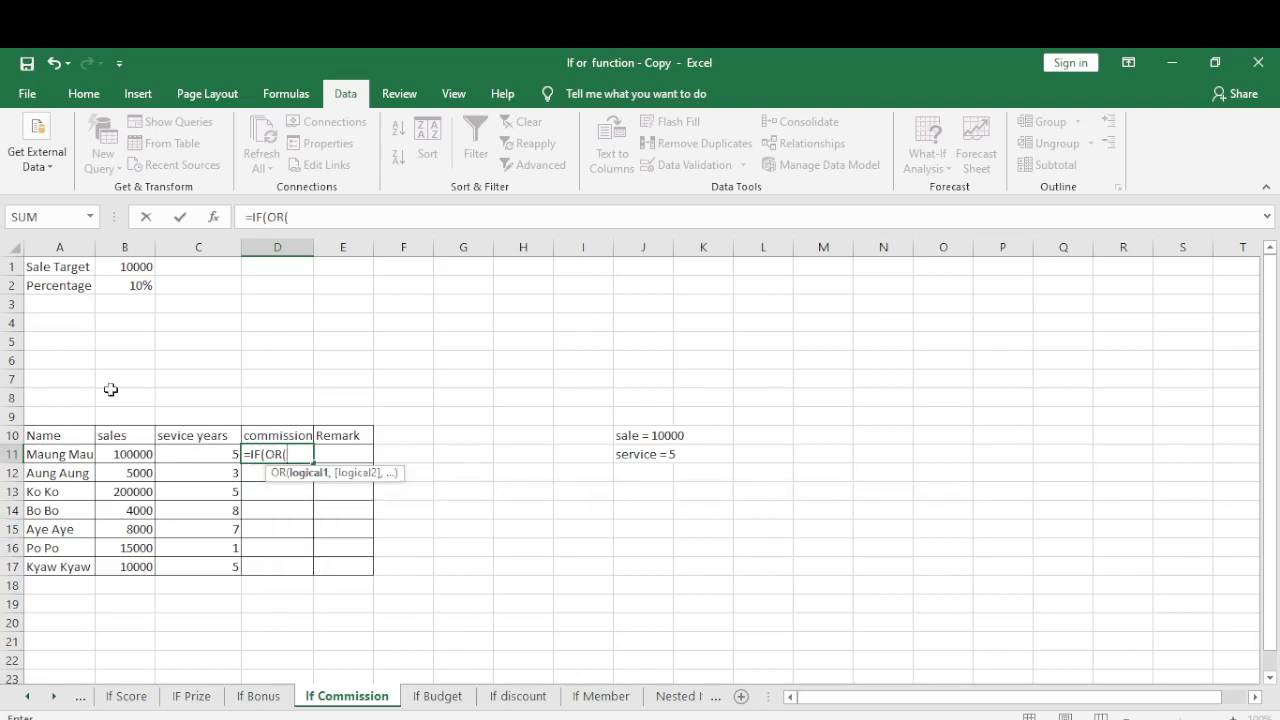
Add the OR conditions B11>=$B$1 and C11>=5 to the D11 formula and close the logical test.
click(121, 456)
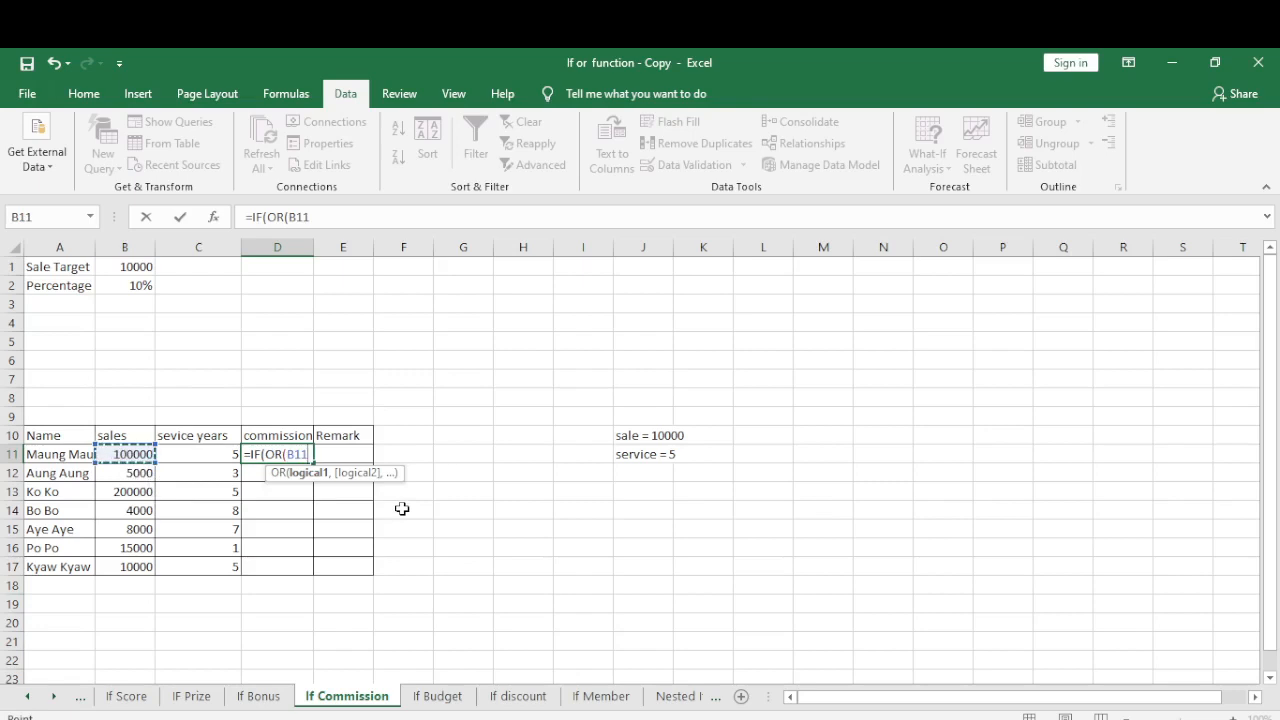
text(>=)
click(130, 268)
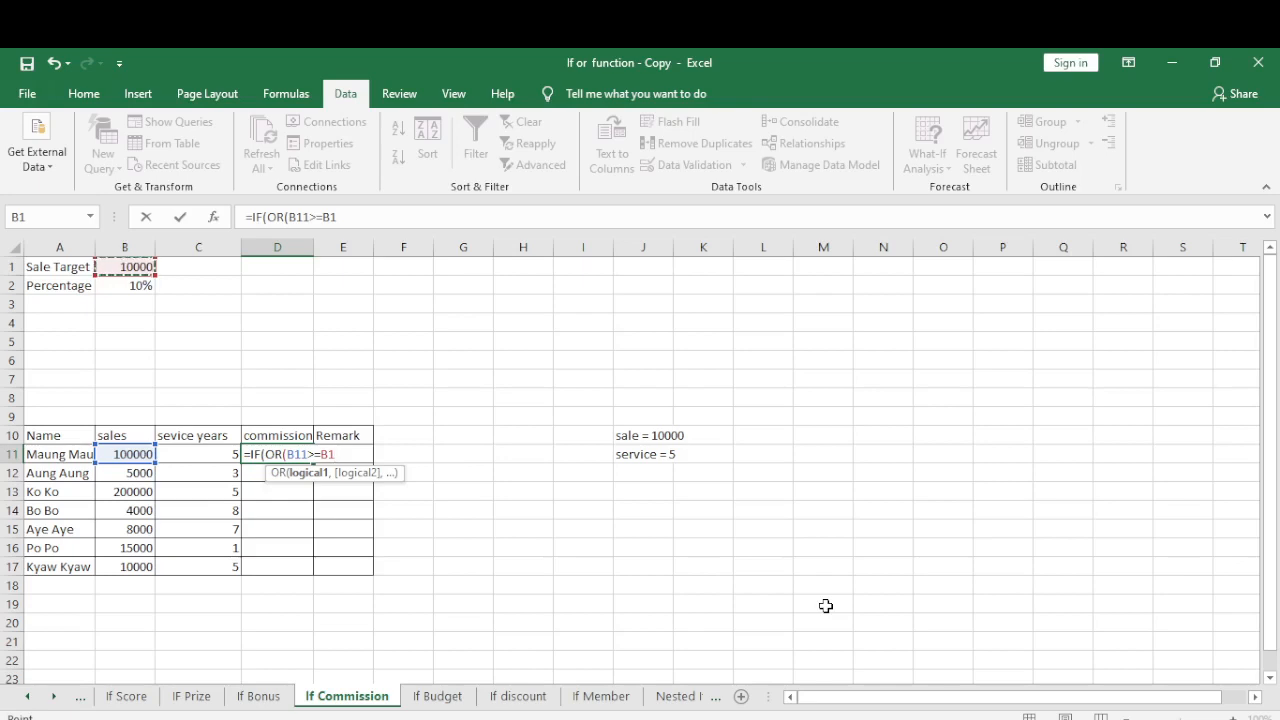
key(F4)
text(,)
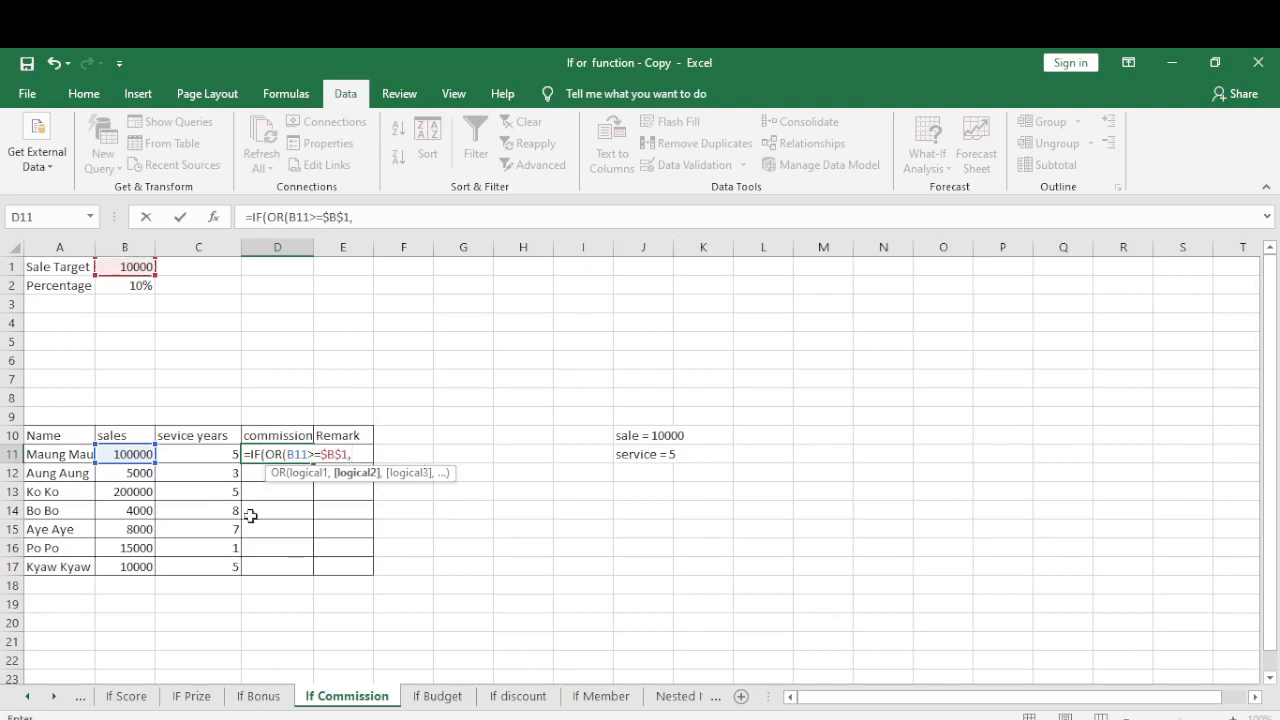
click(183, 457)
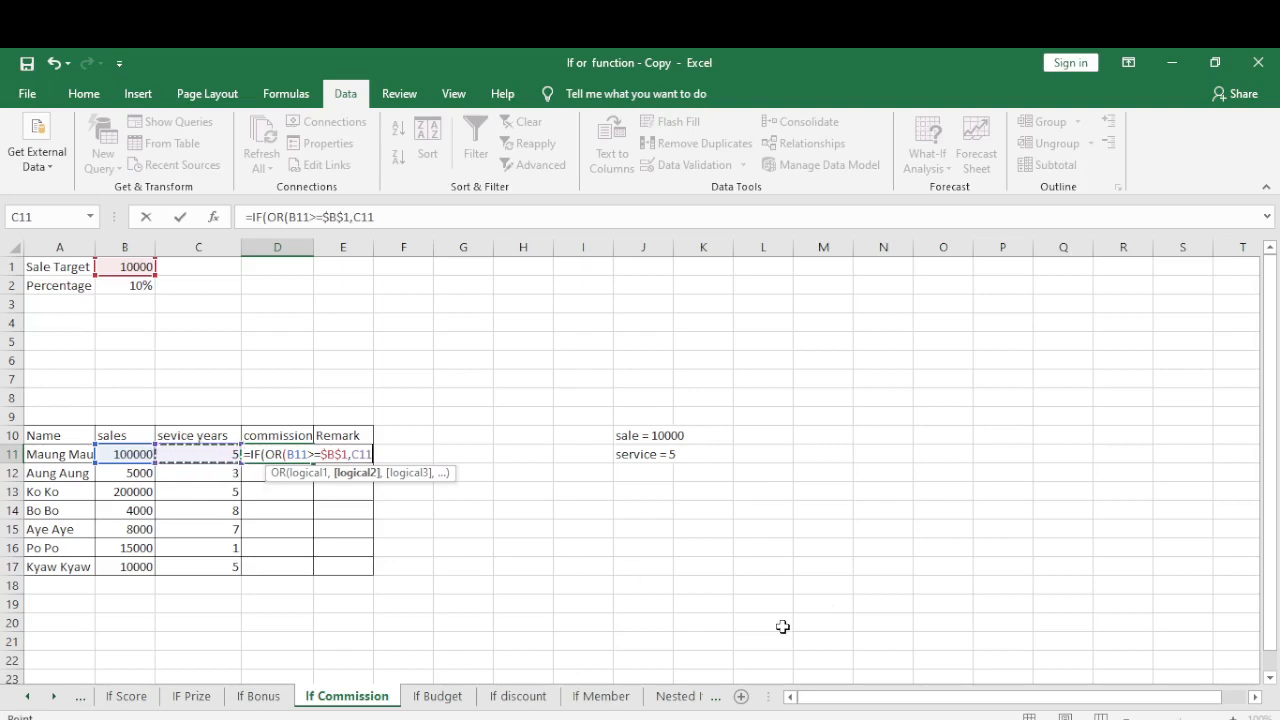
text(>)
text(=5))
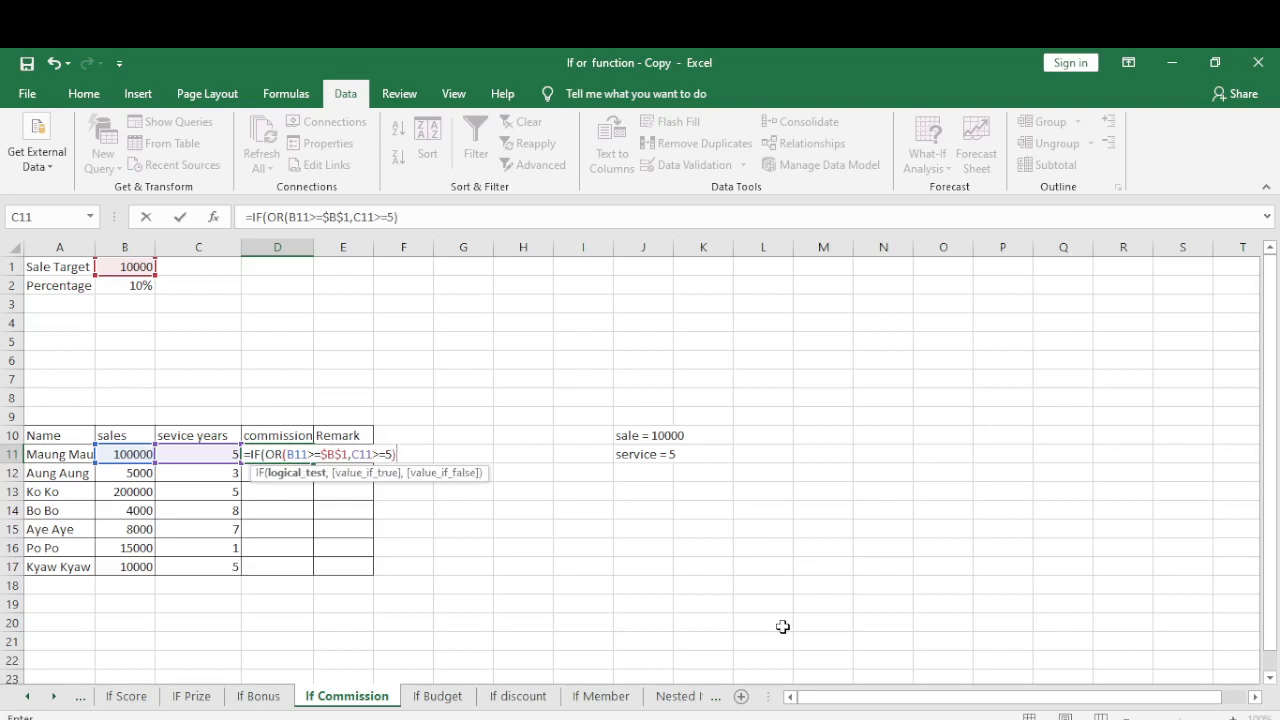
text(,)
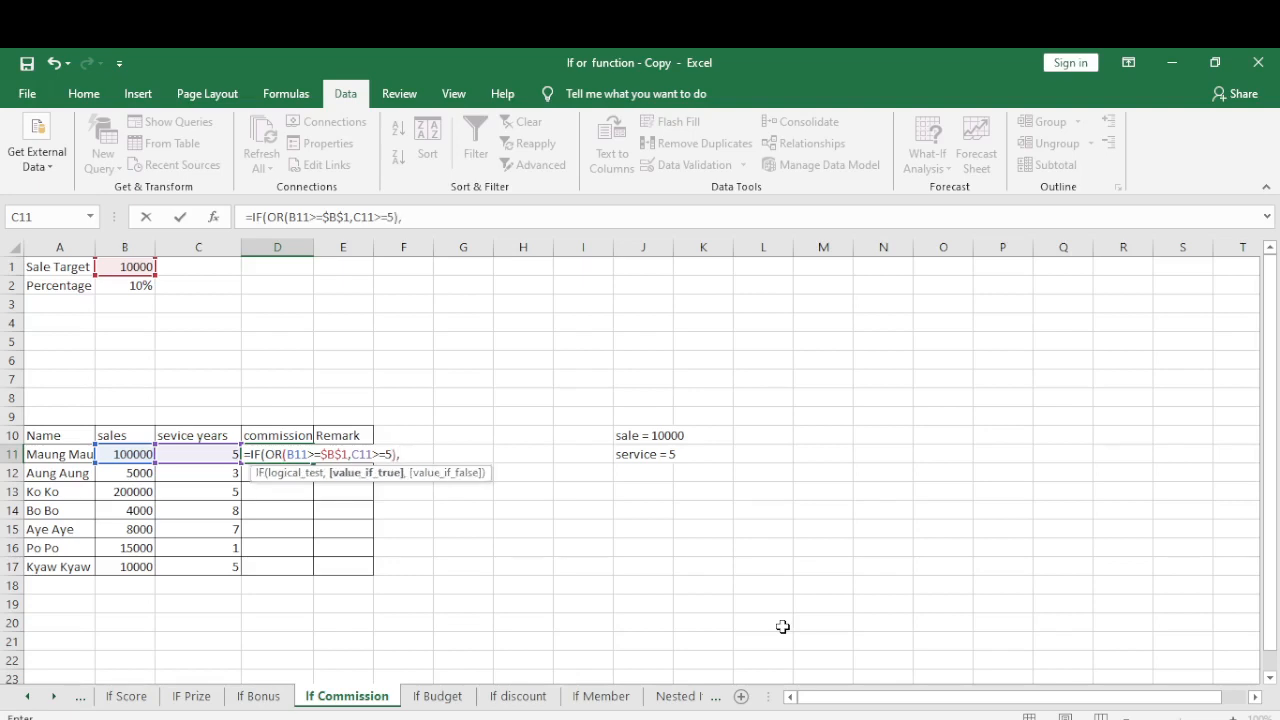
Complete the D11 formula with B11*$B$2 as the true value and 0 as the false value.
click(116, 457)
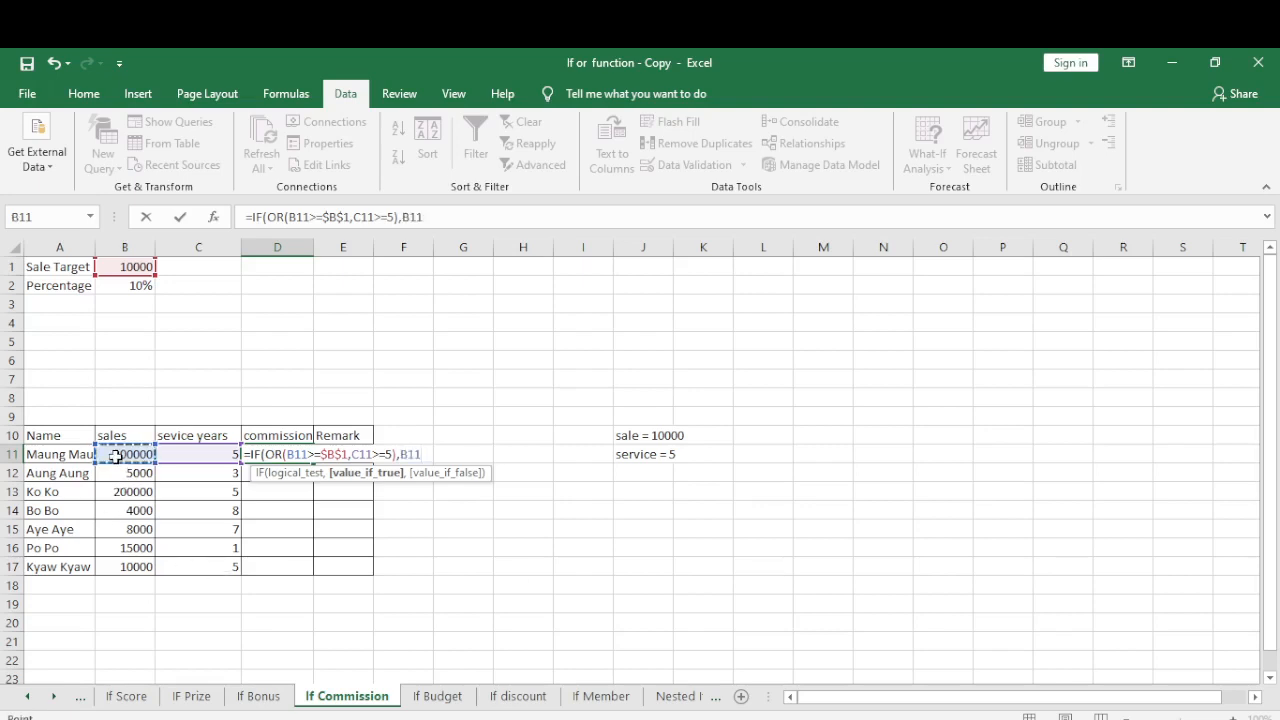
text(*)
click(116, 286)
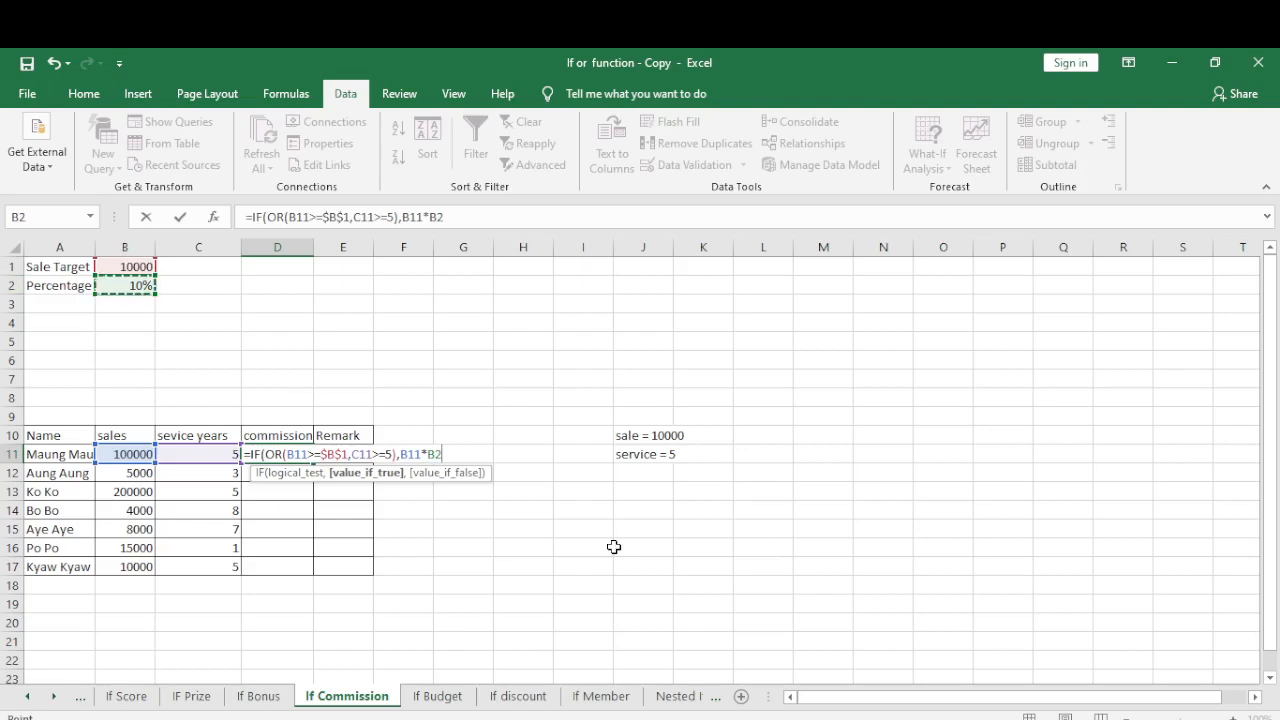
key(F4)
text(,)
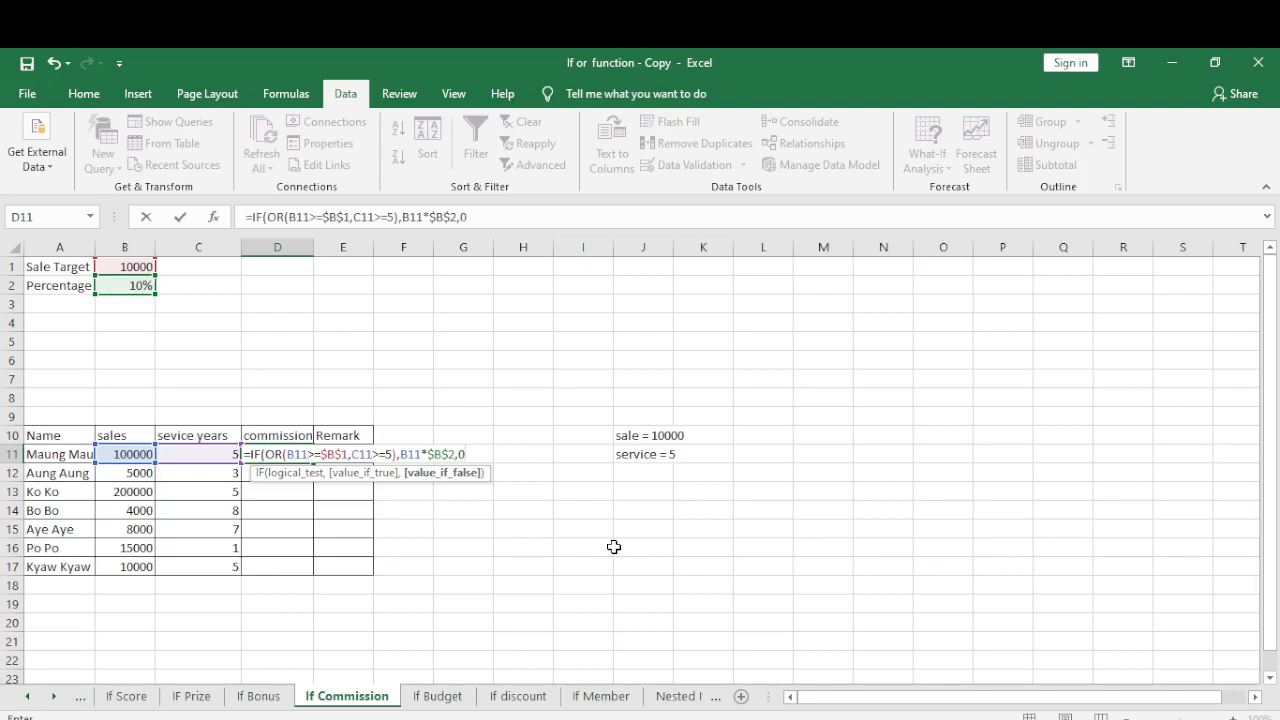
text(0))
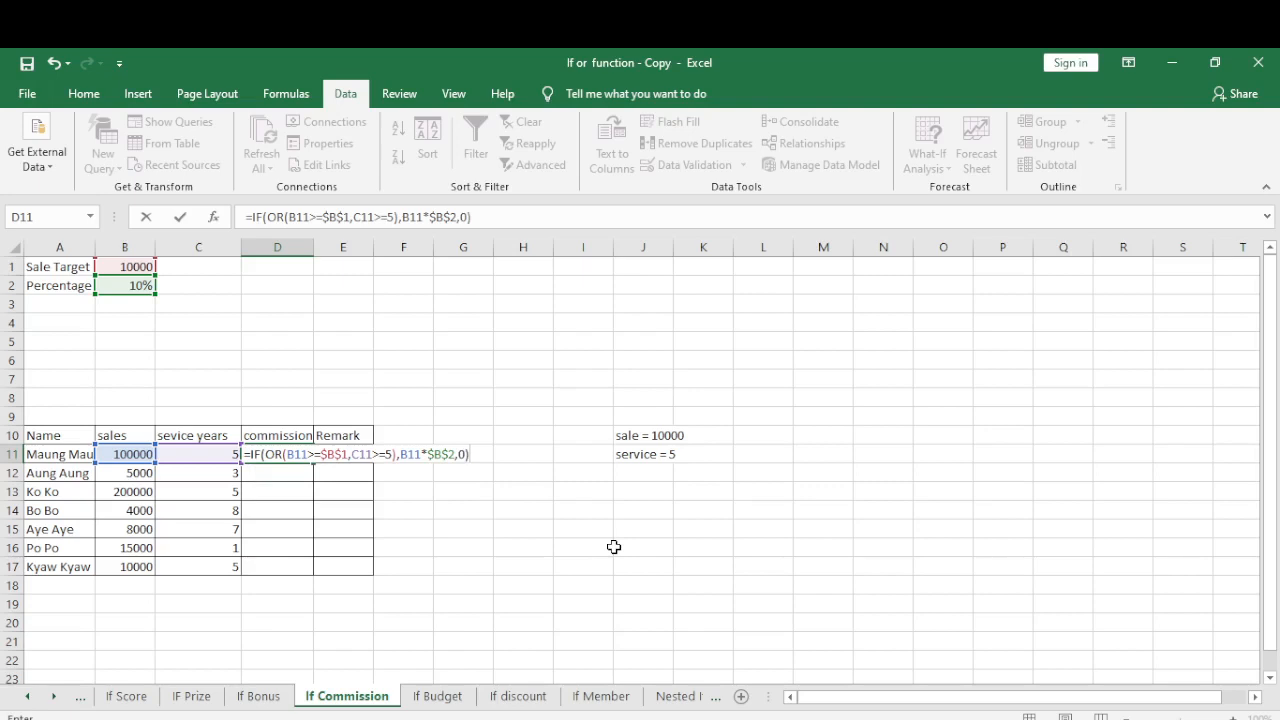
key(Return)
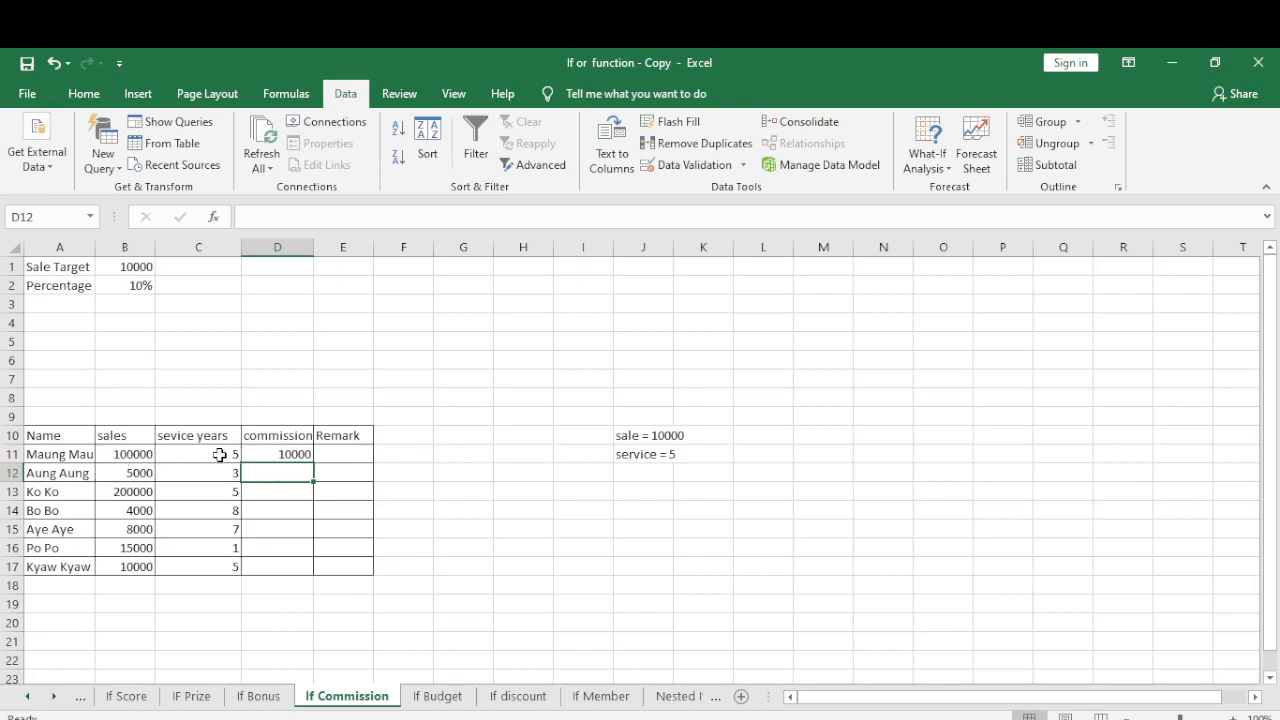
Fill the commission formula from D11 down to D17.
click(298, 455)
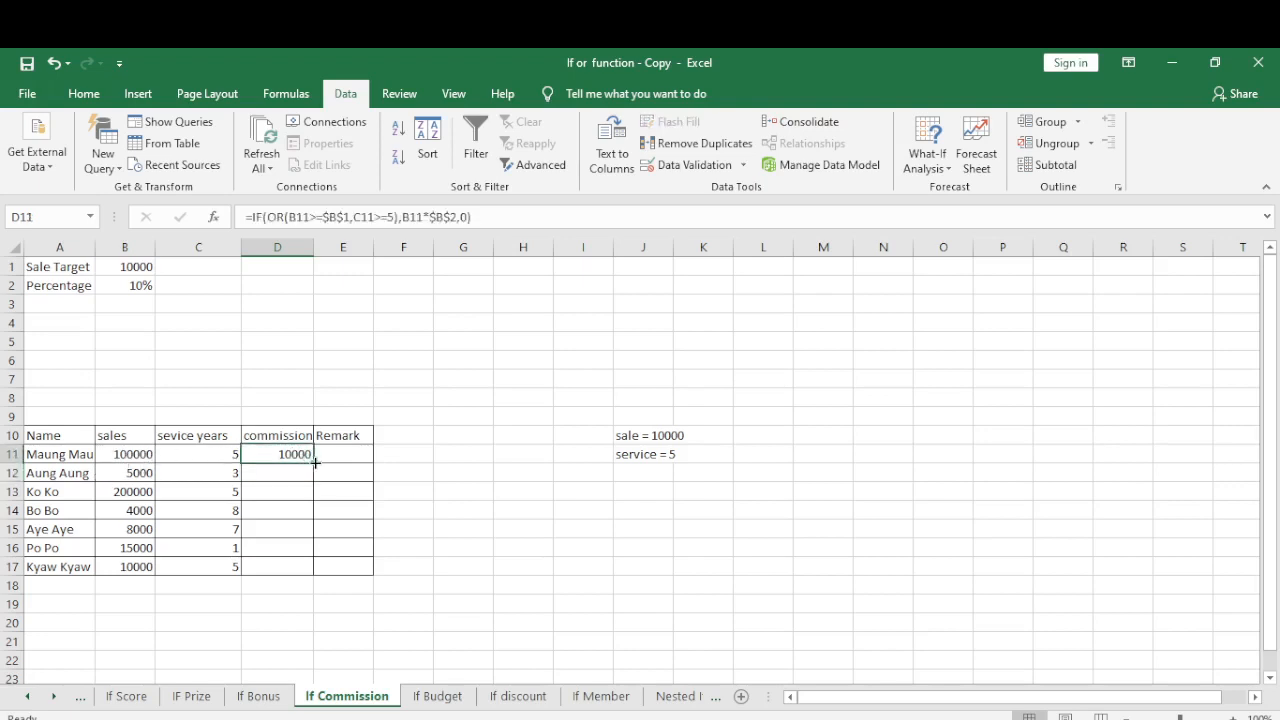
drag(314, 463, 323, 577)
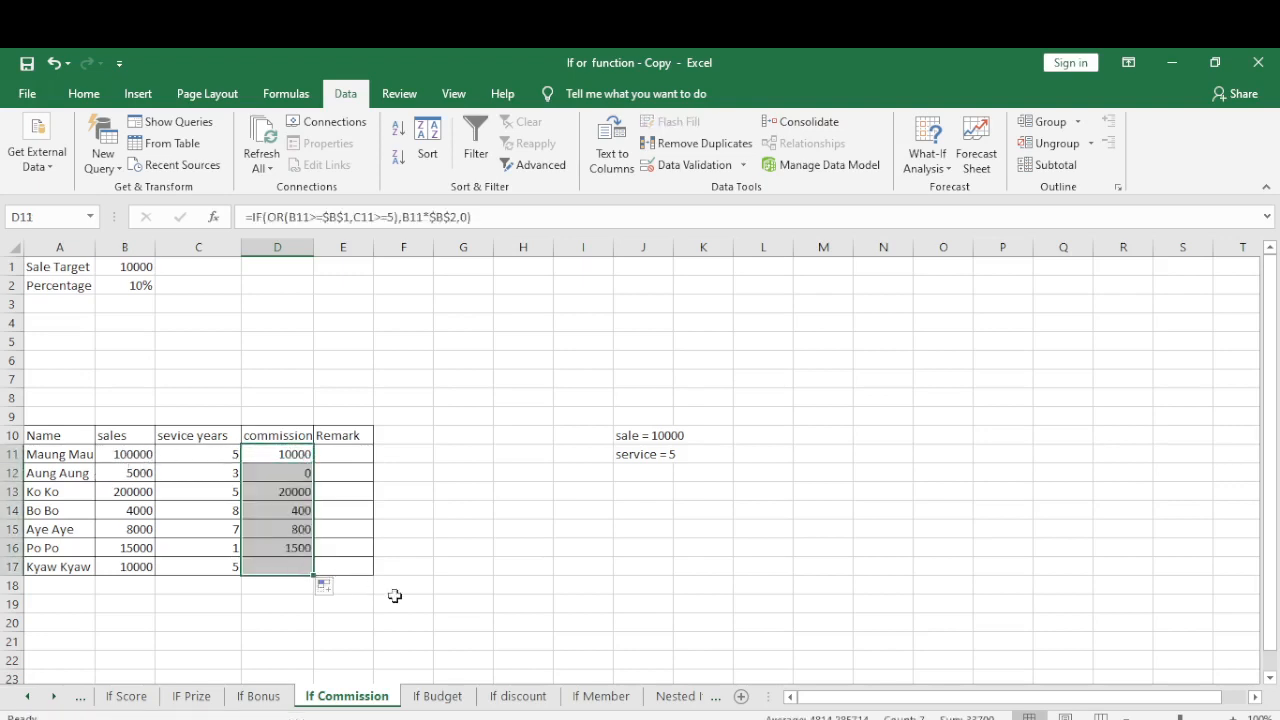
click(388, 546)
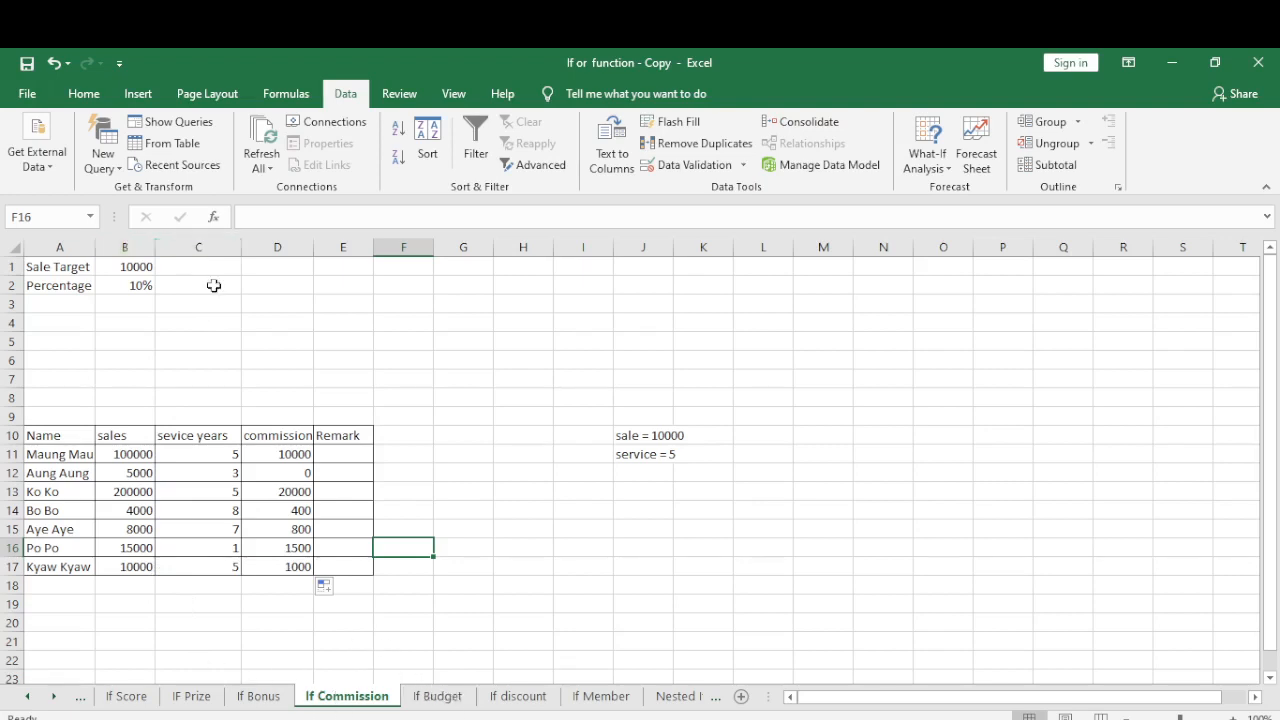
Open the If discount sheet and clear the Total Amount formulas from G2 to G8.
click(427, 698)
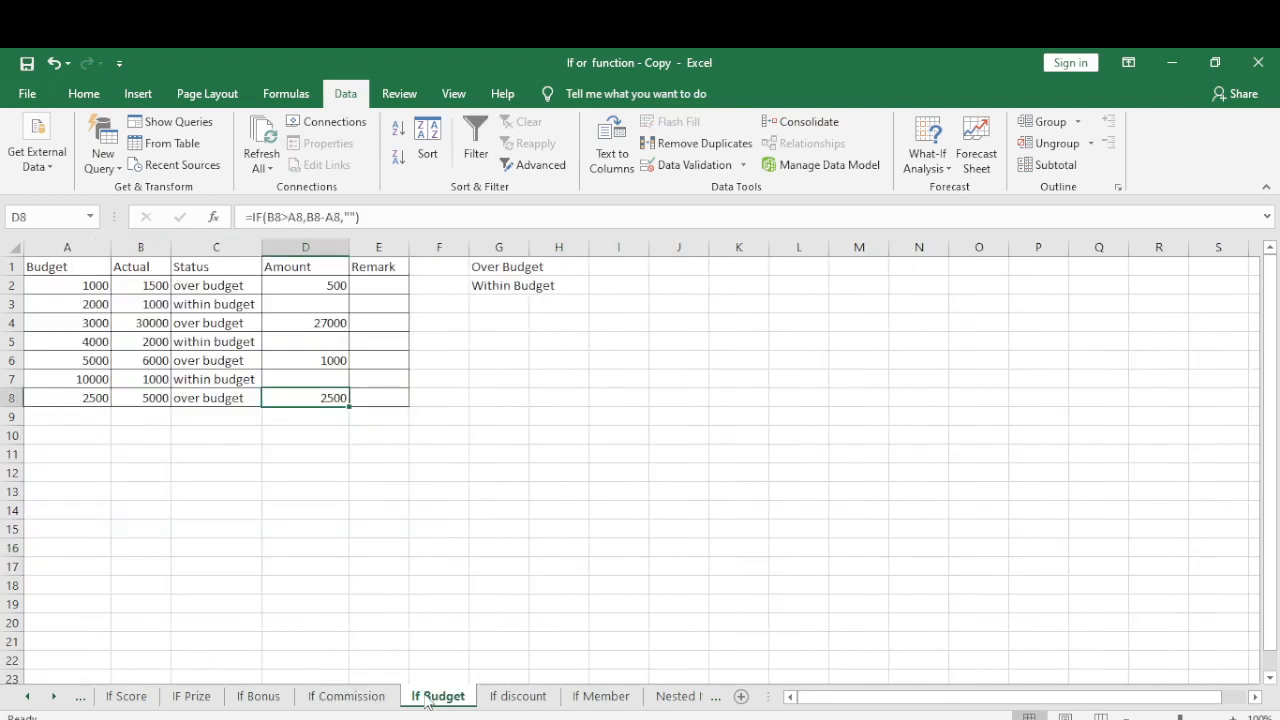
click(518, 700)
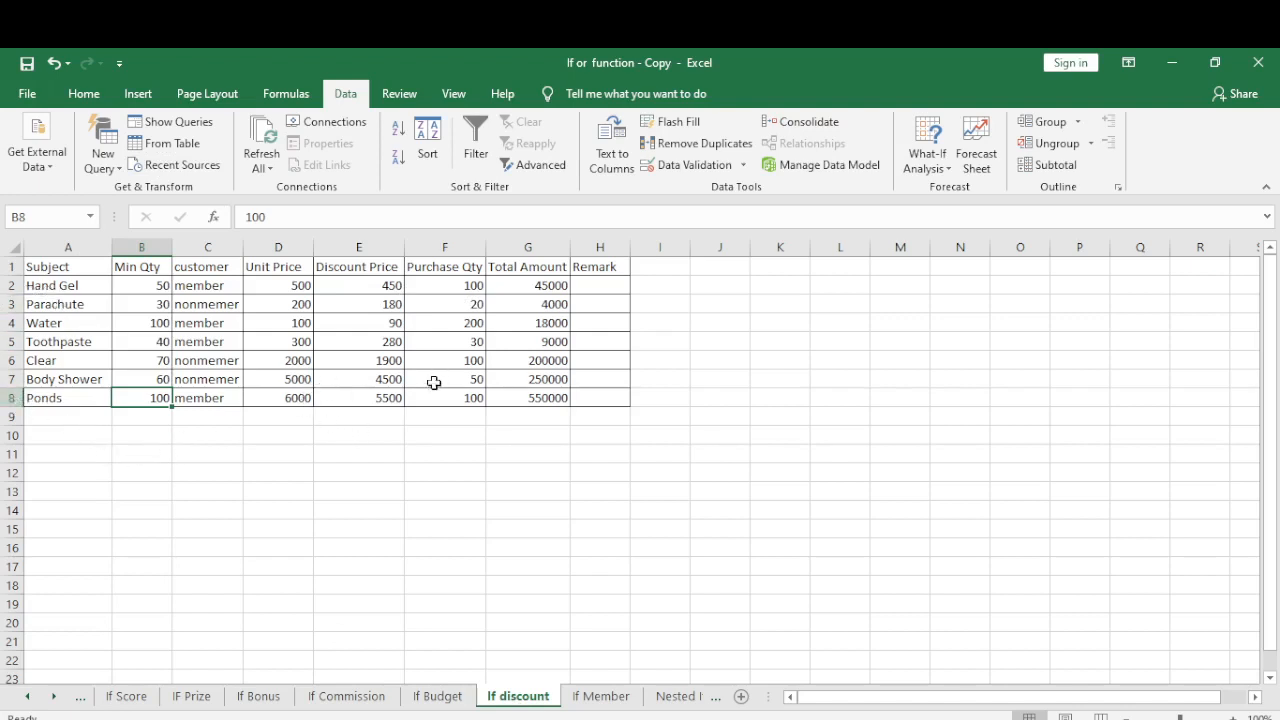
click(540, 396)
drag(569, 409, 560, 285)
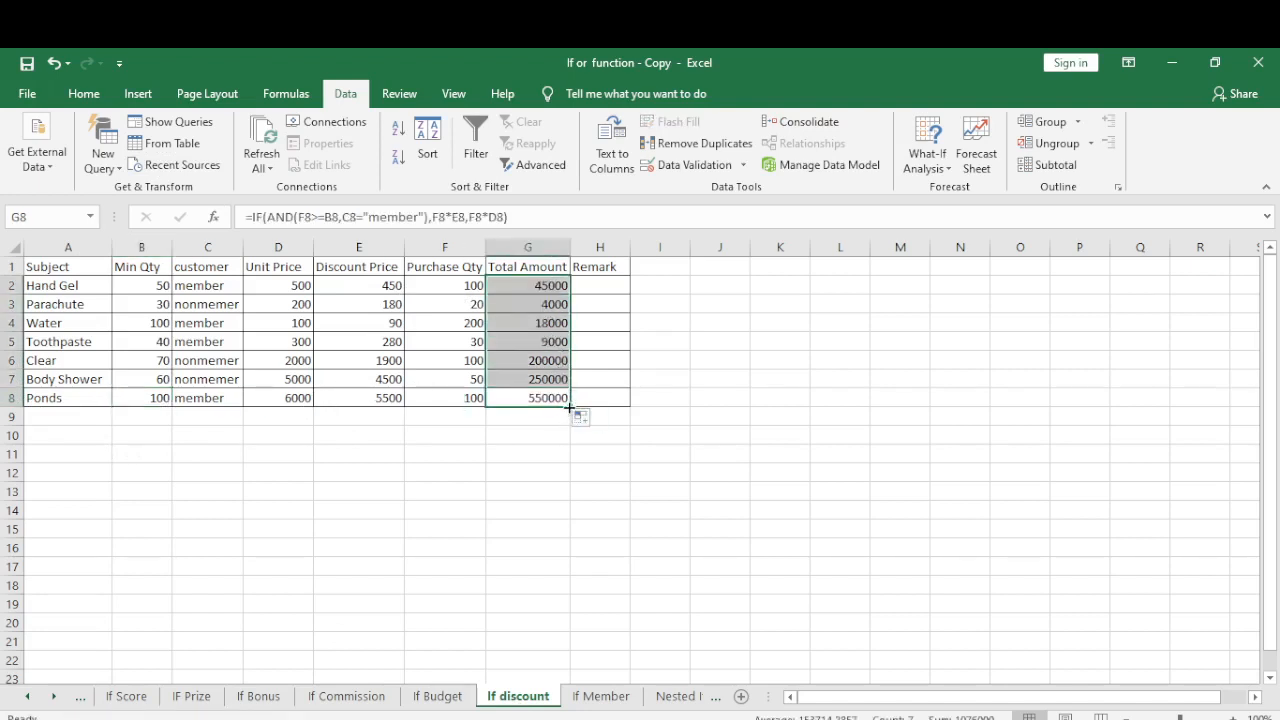
drag(569, 409, 545, 292)
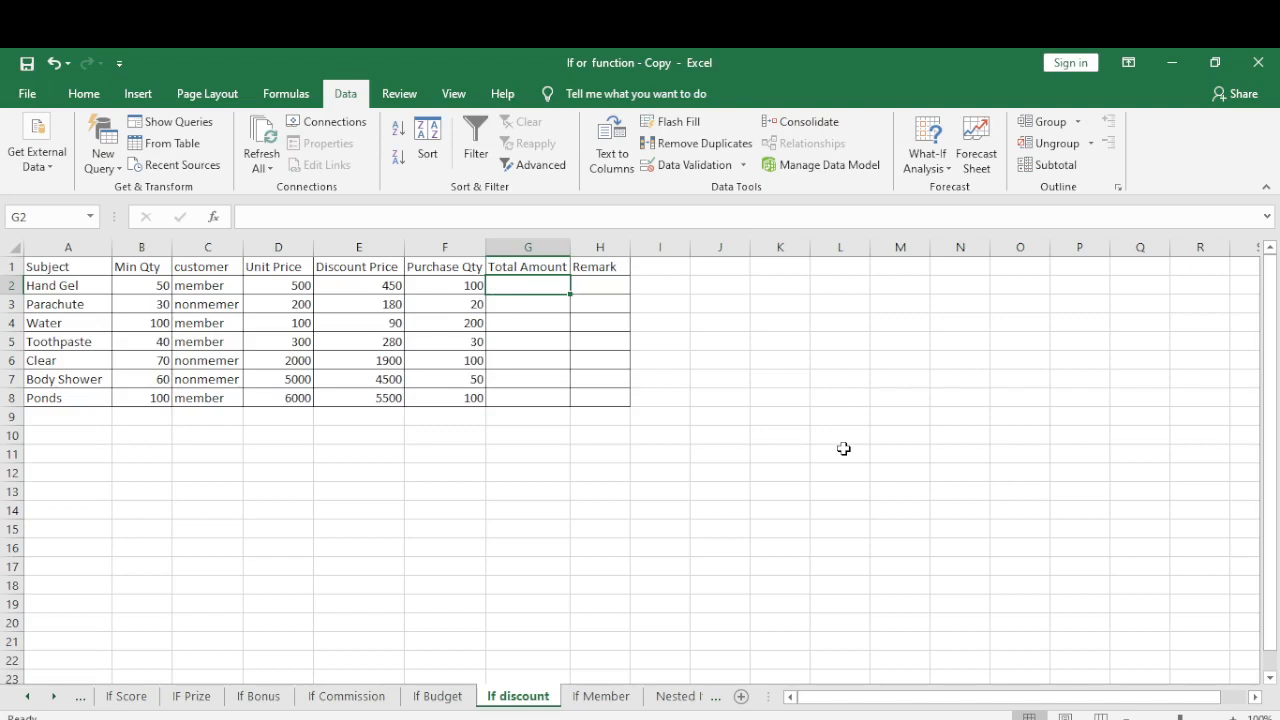
Begin a Total Amount formula in G2 with an IF function containing a nested OR function.
text(=if)
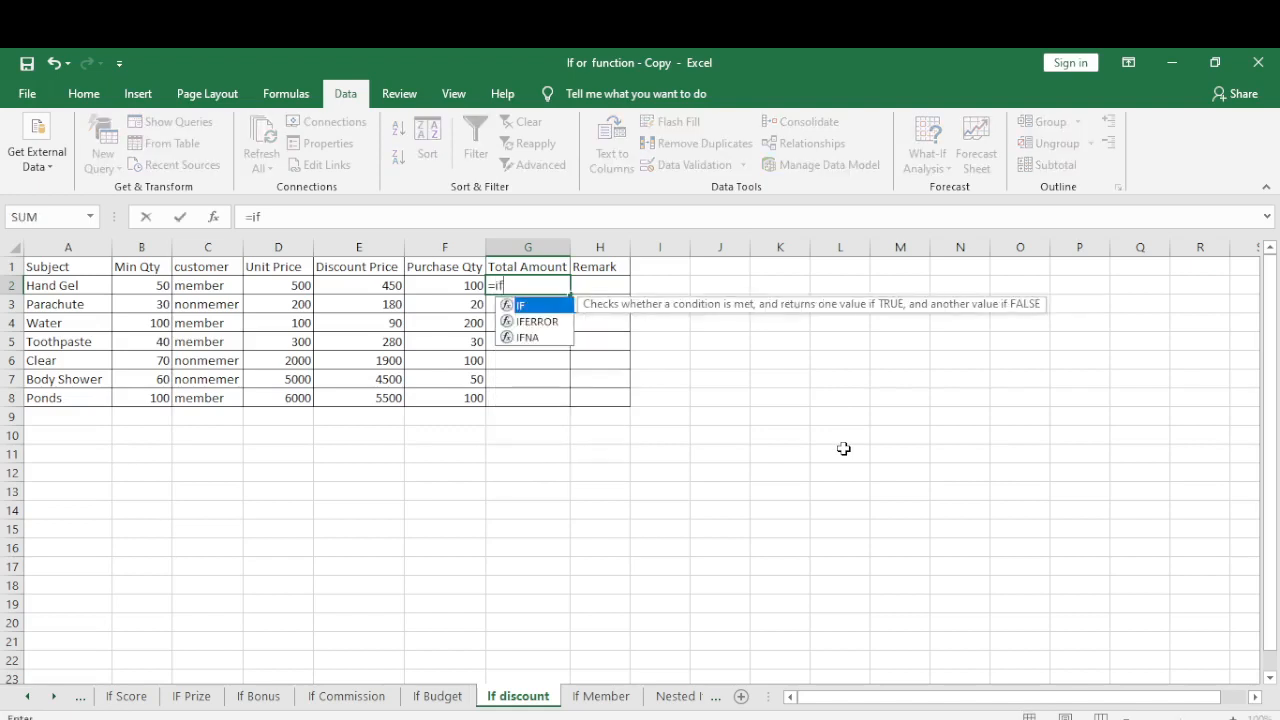
key(Tab)
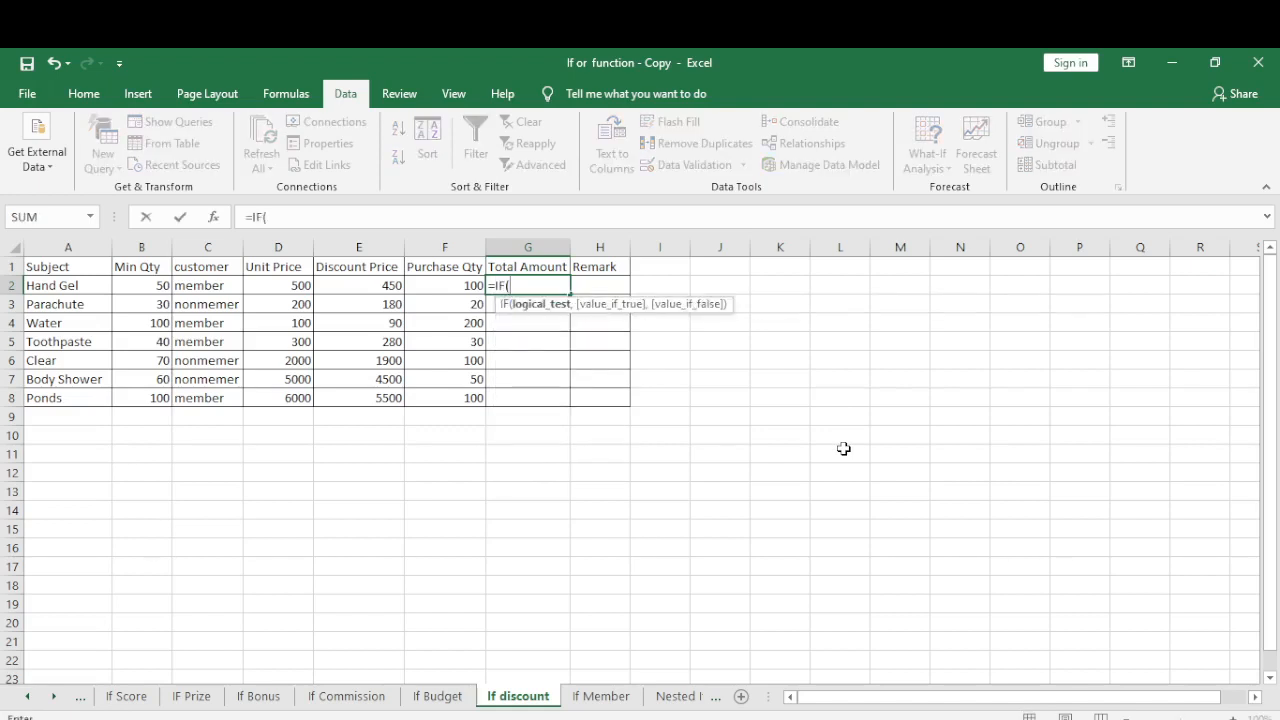
text(of)
key(BackSpace)
text(r)
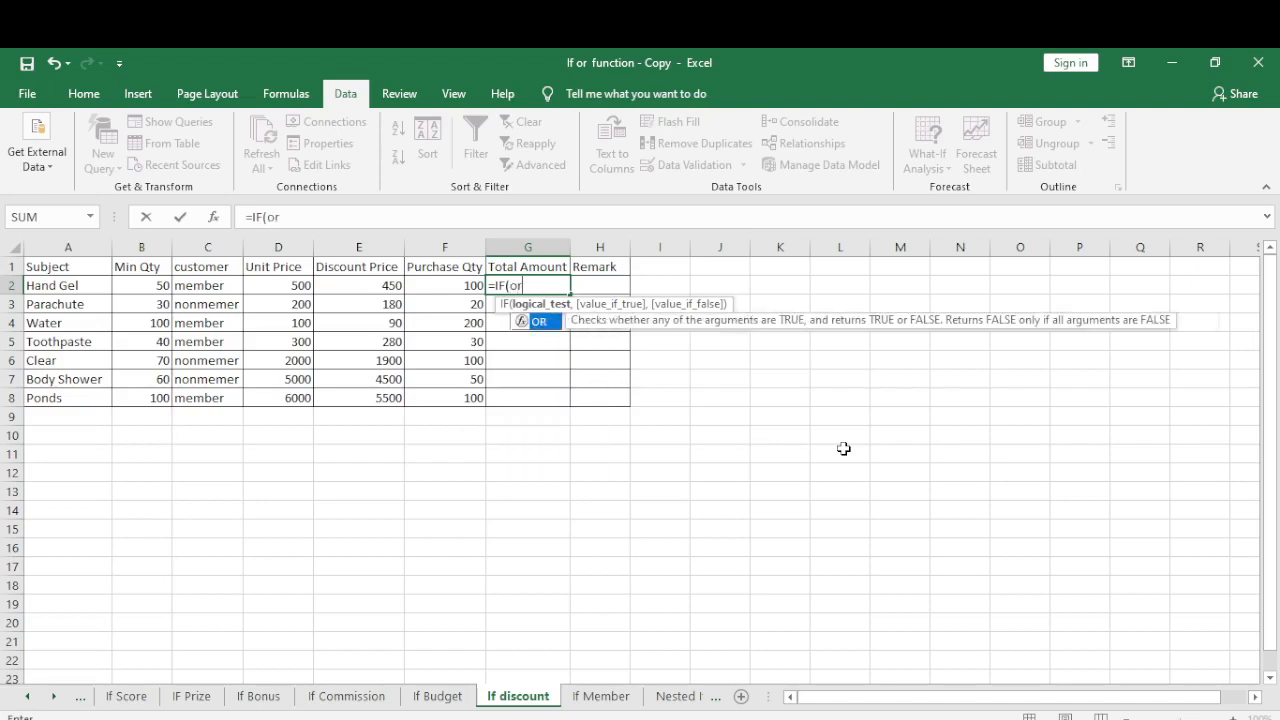
key(Tab)
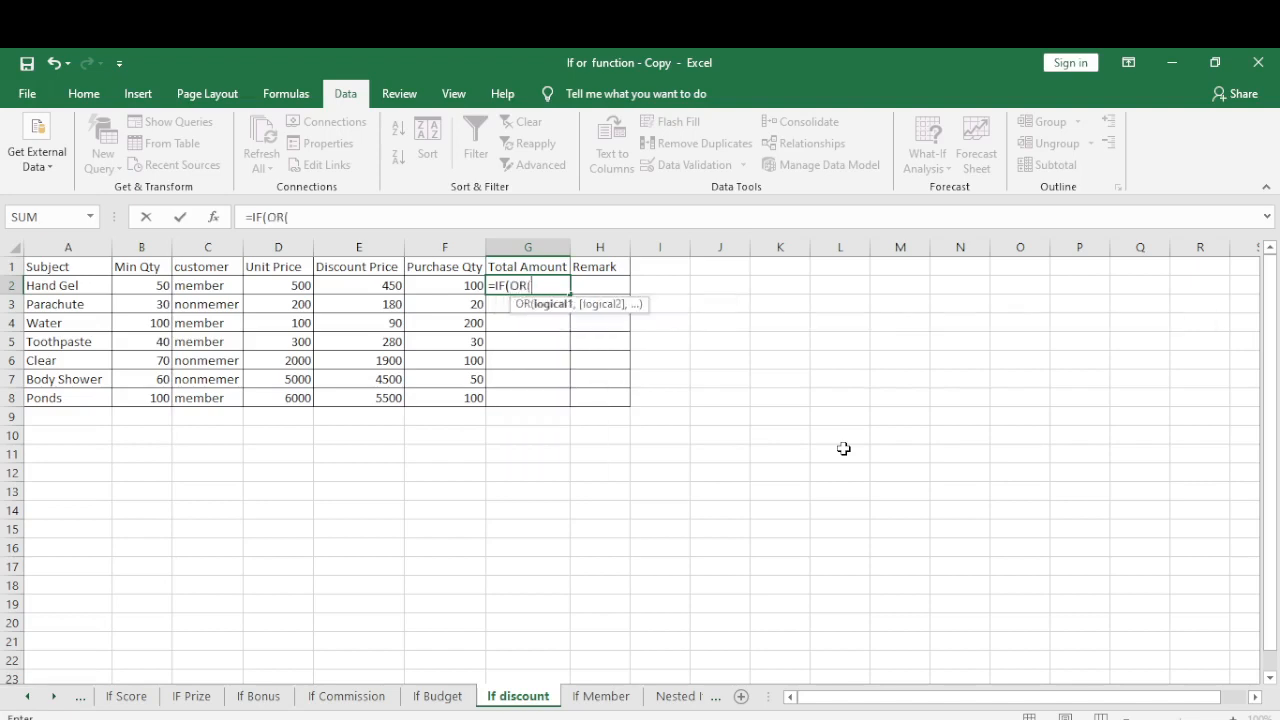
Add the OR conditions F2>=B2 and C2="member" to the G2 formula.
click(436, 288)
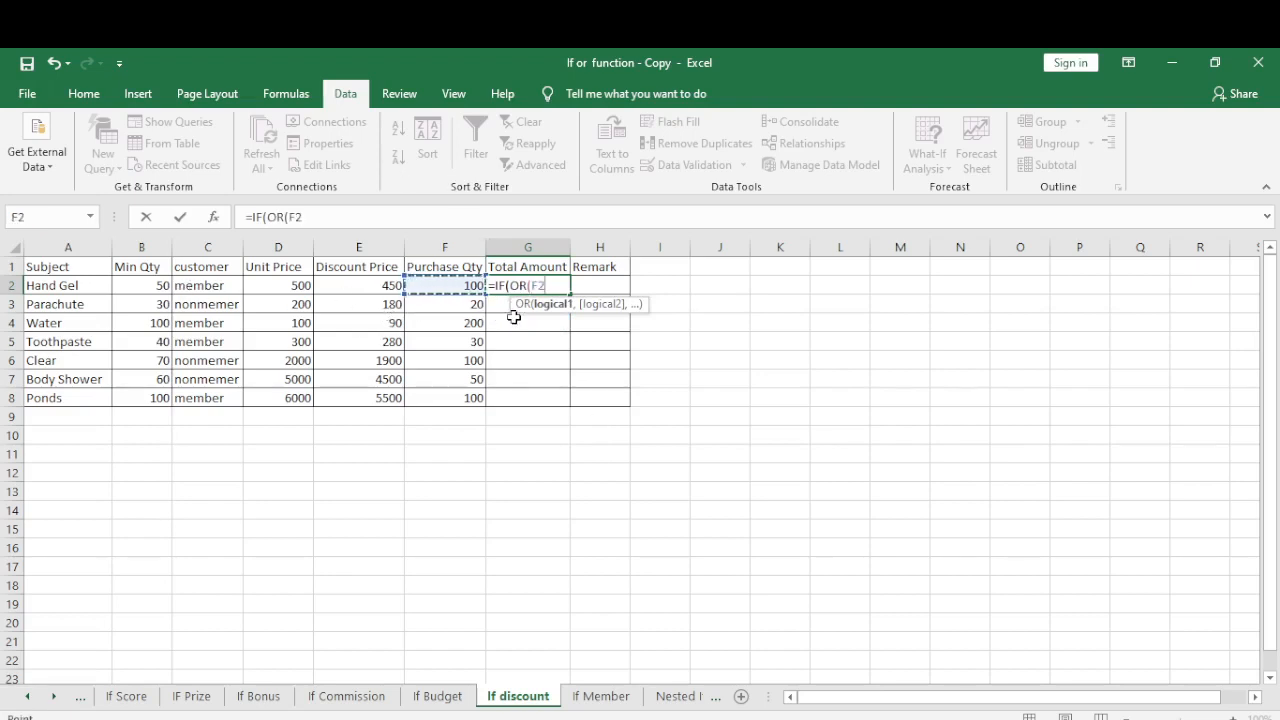
text(=)
click(139, 286)
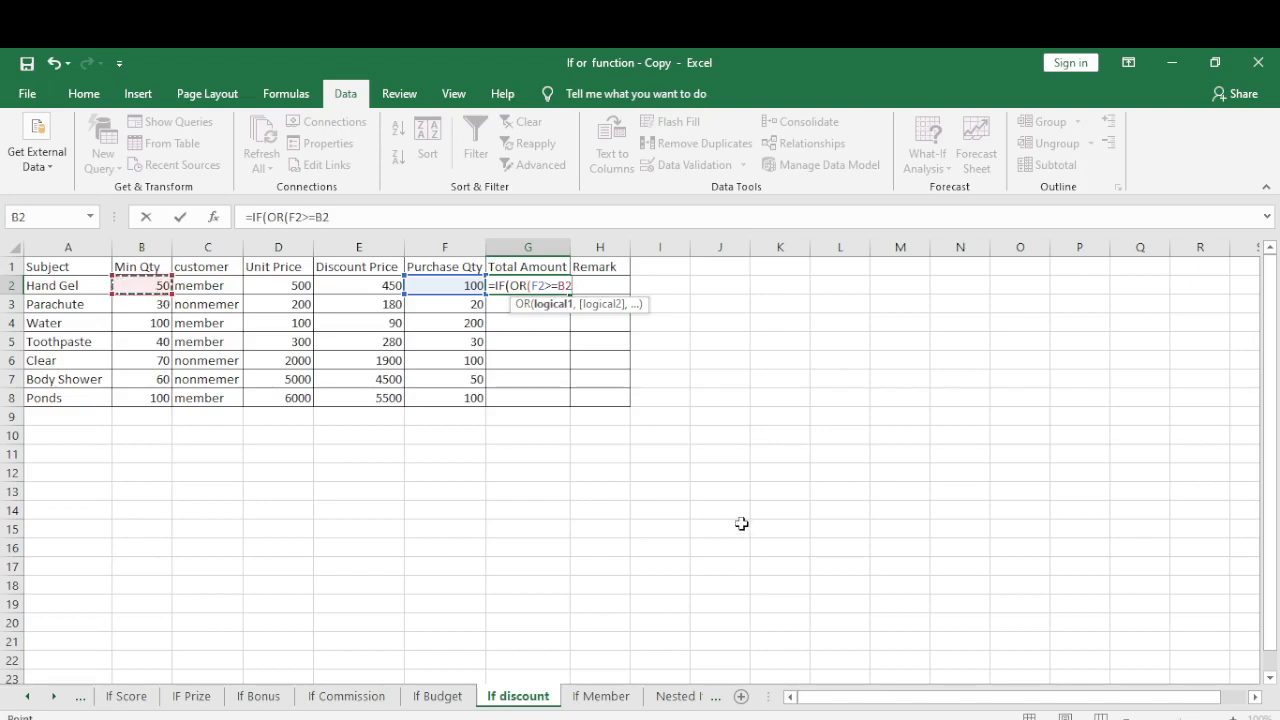
text(,)
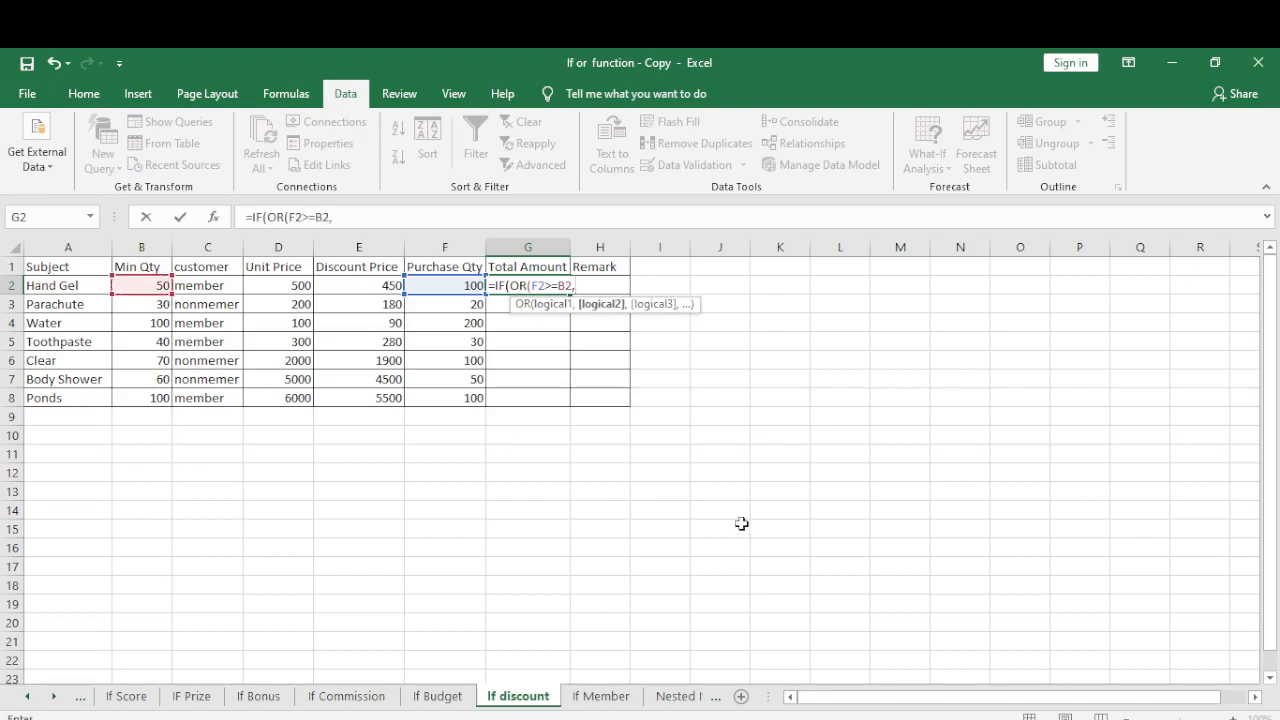
click(203, 287)
text(="member)
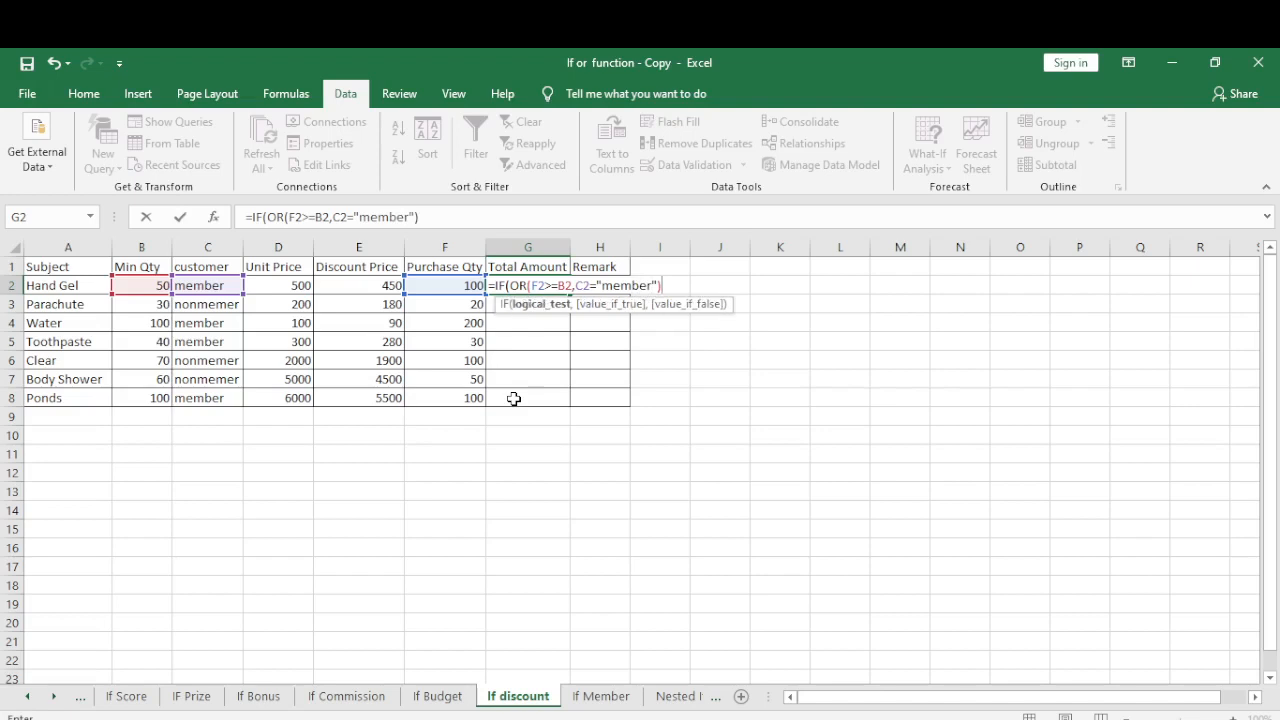
Complete the G2 formula with F2*E2 as the value if true and F2*D2 as the value if false.
text(,)
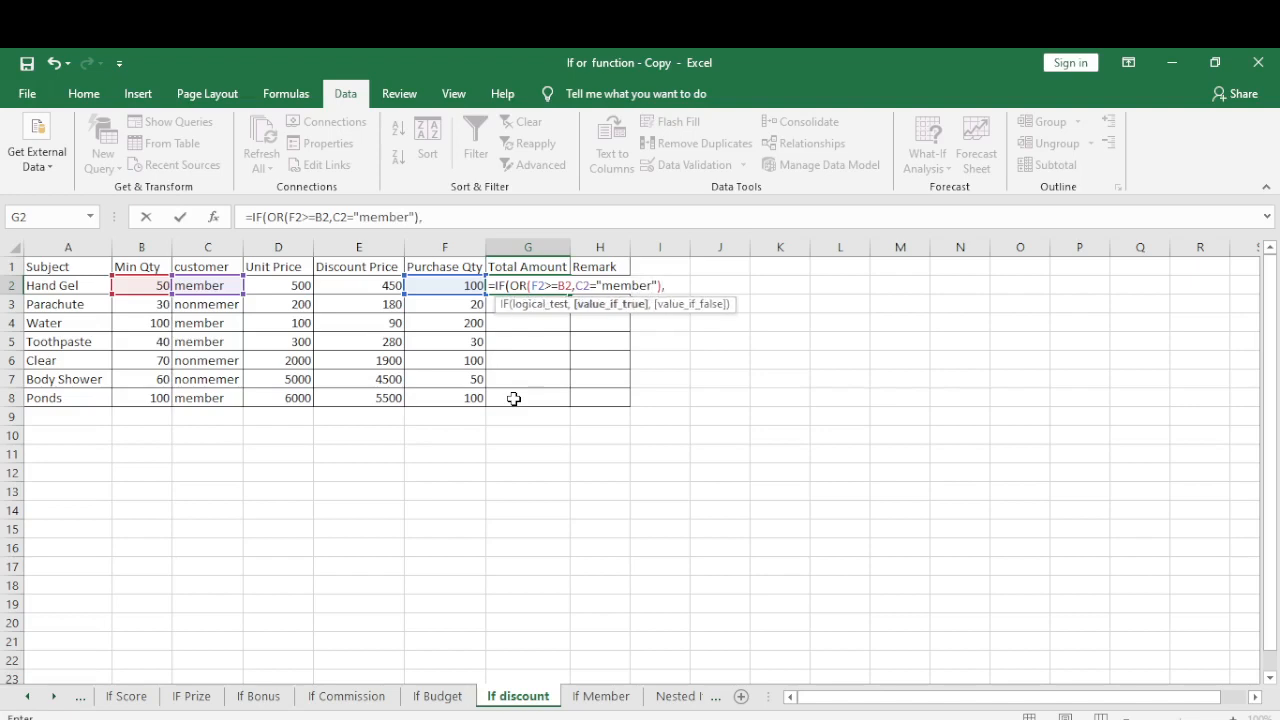
click(446, 289)
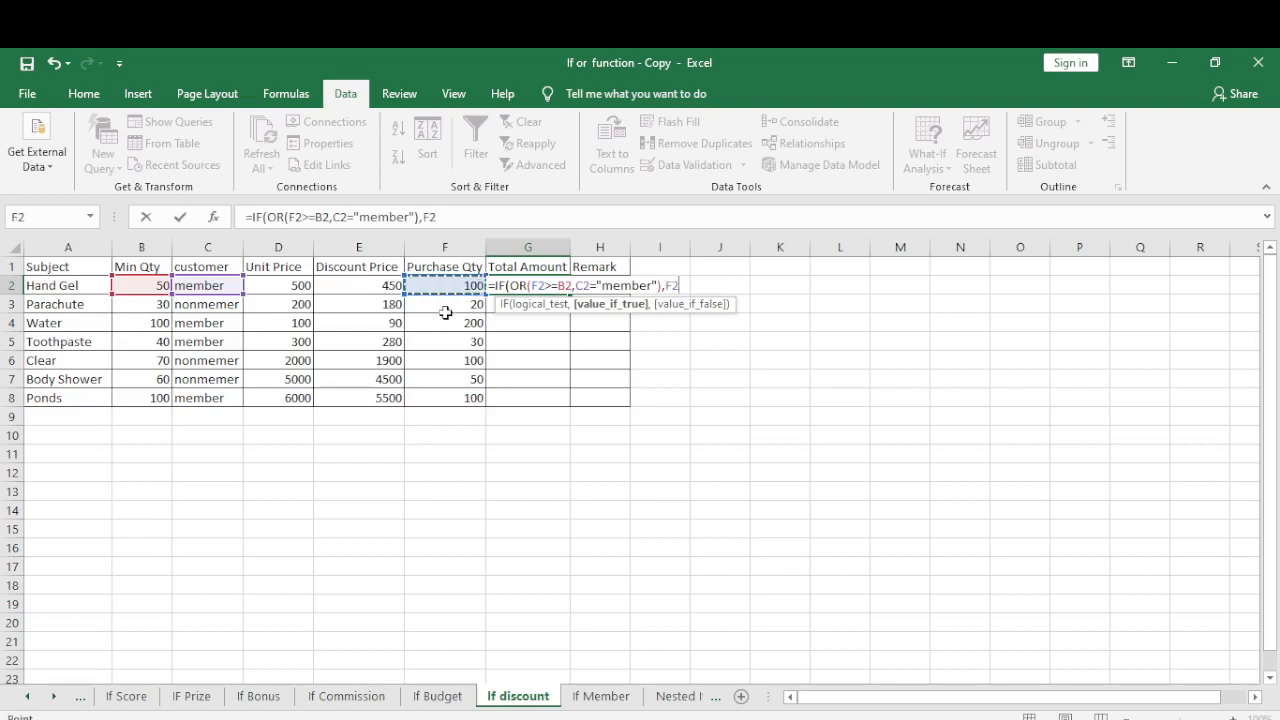
text(*)
click(343, 287)
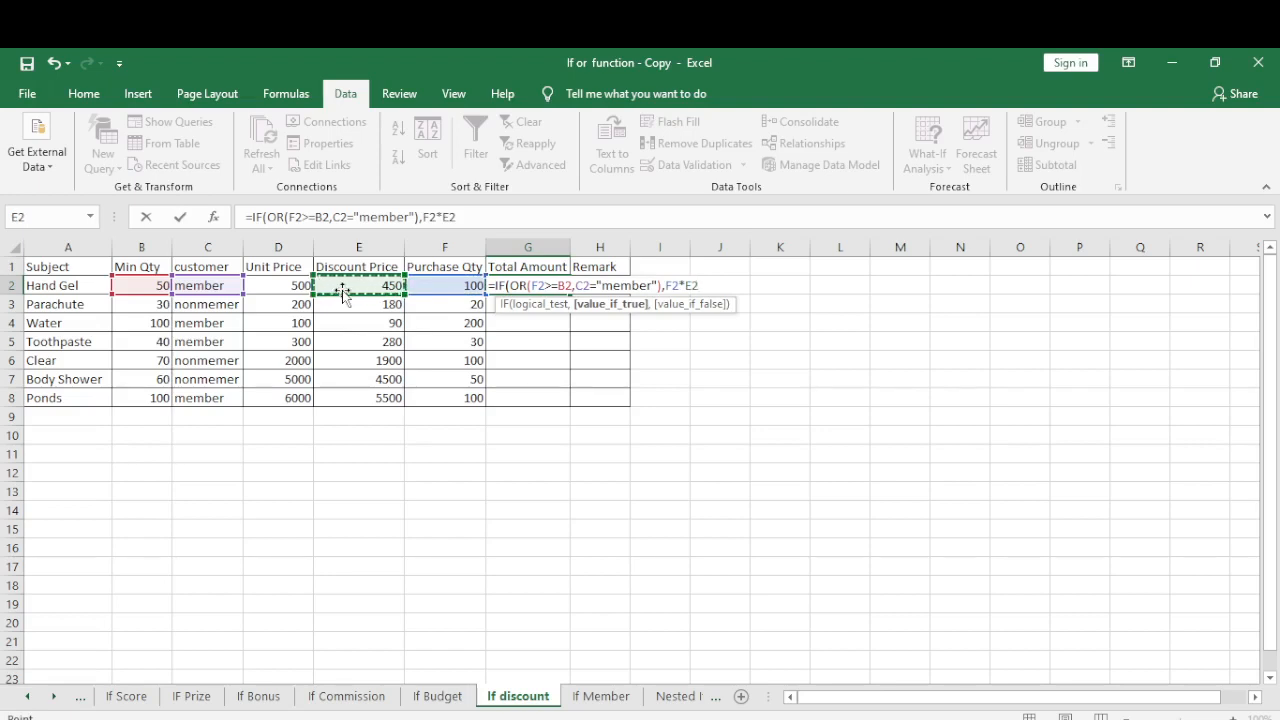
text(,)
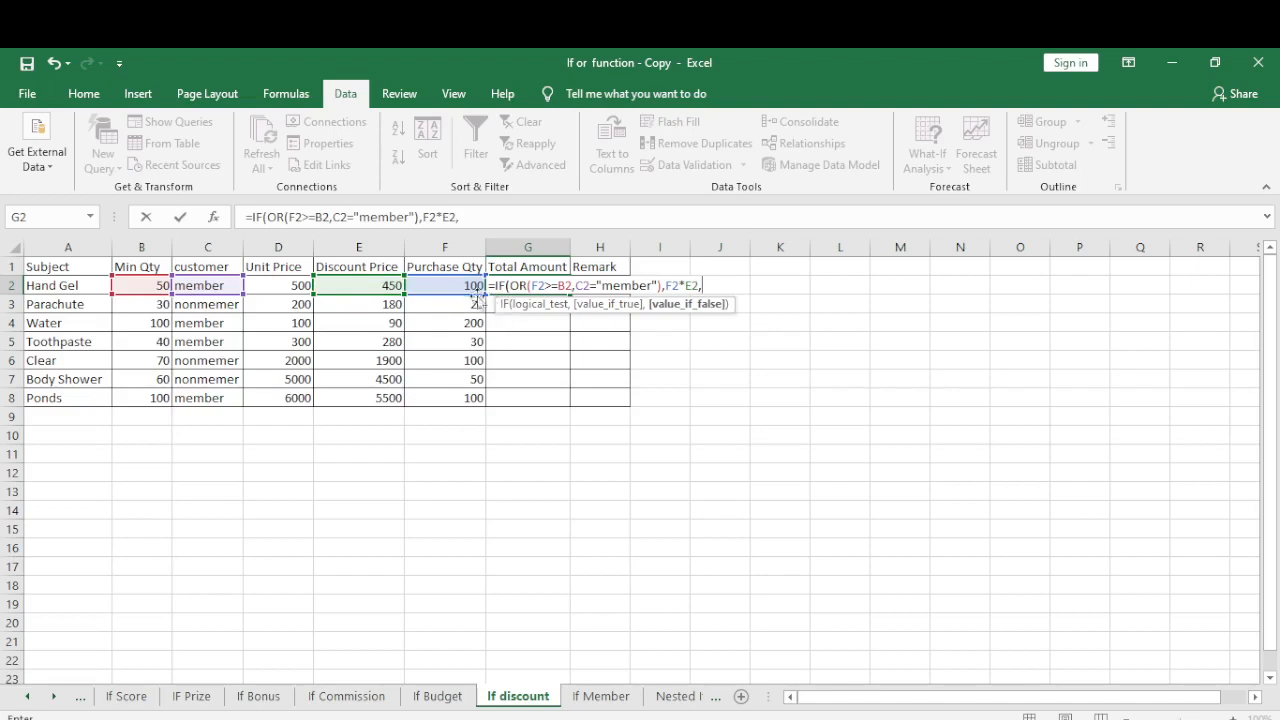
click(444, 288)
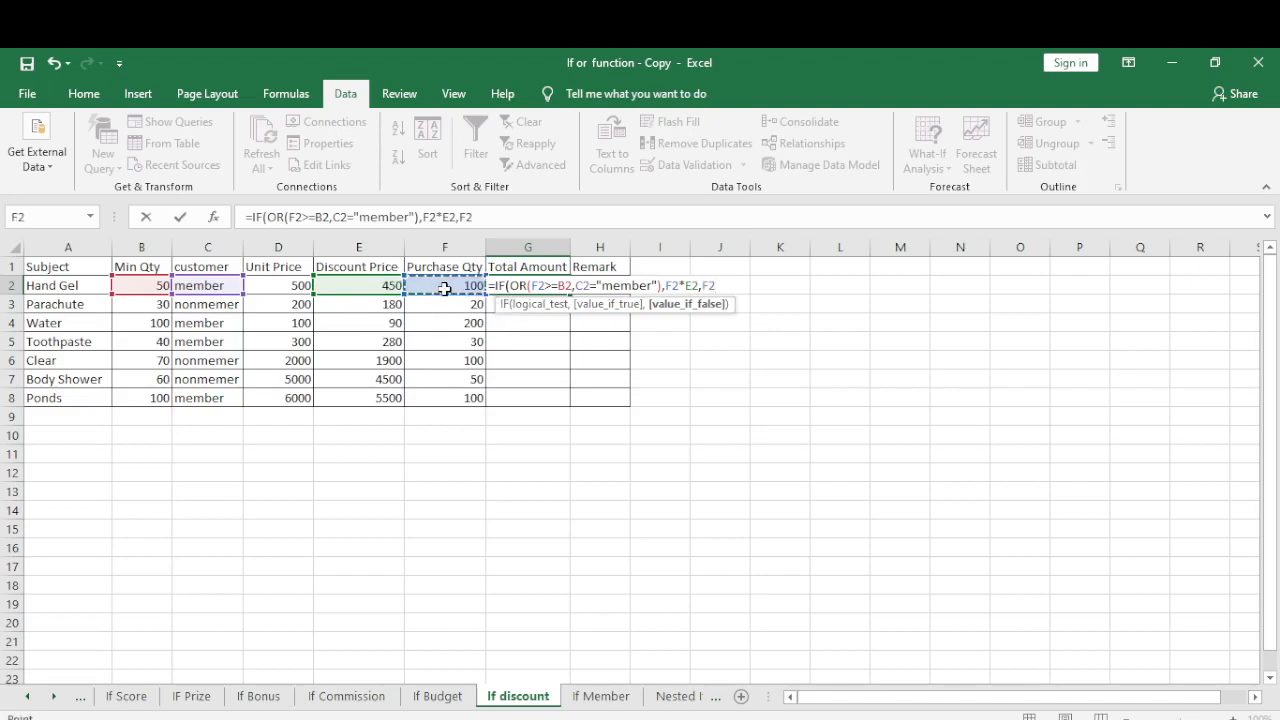
text(*)
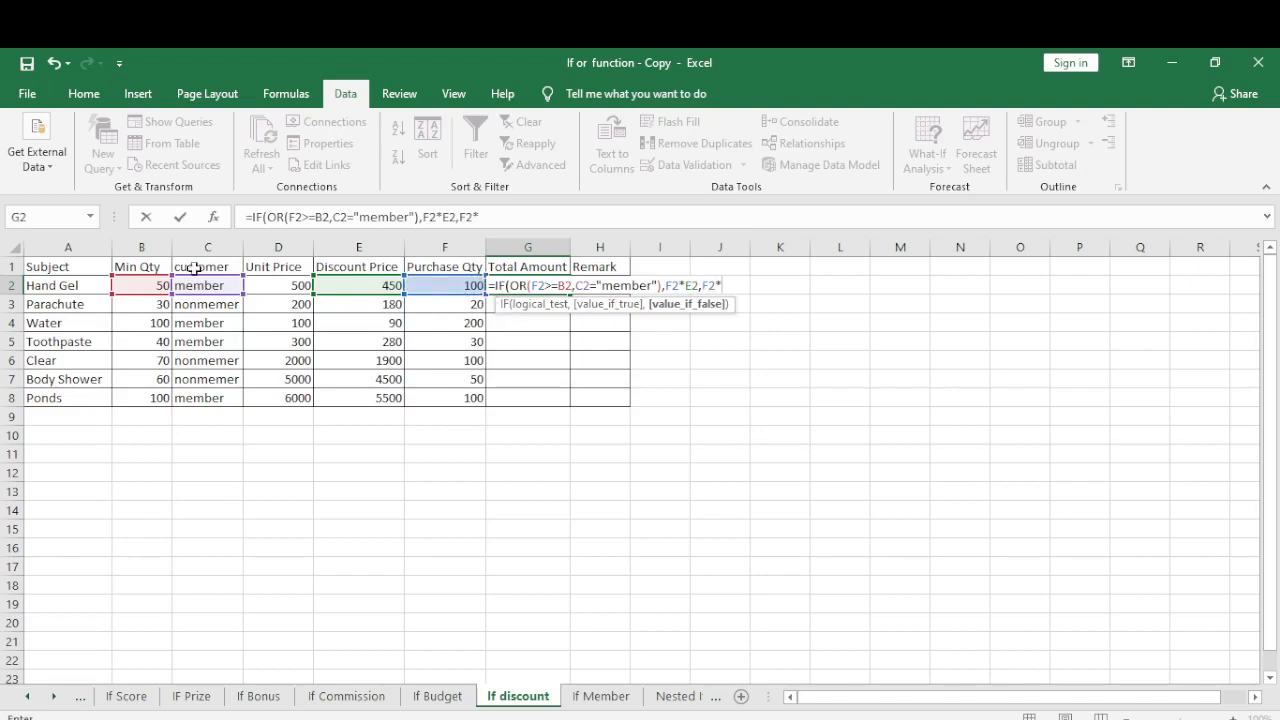
click(268, 292)
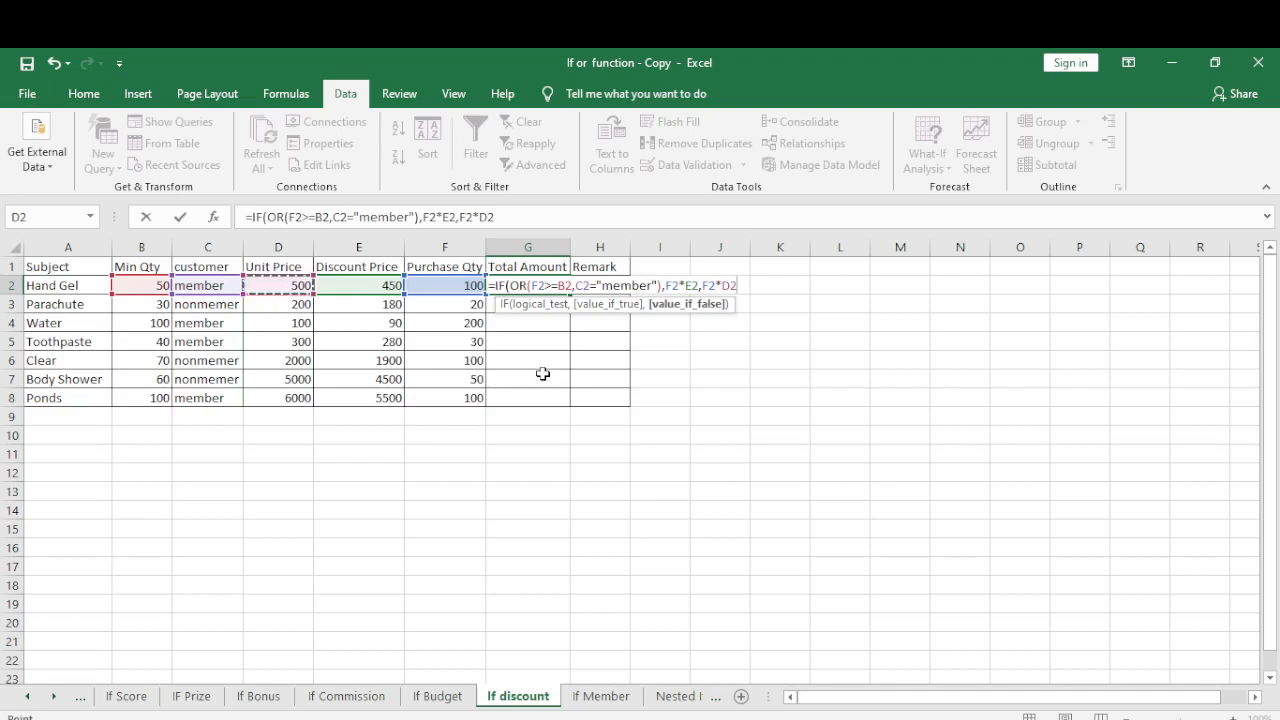
text())
key(Return)
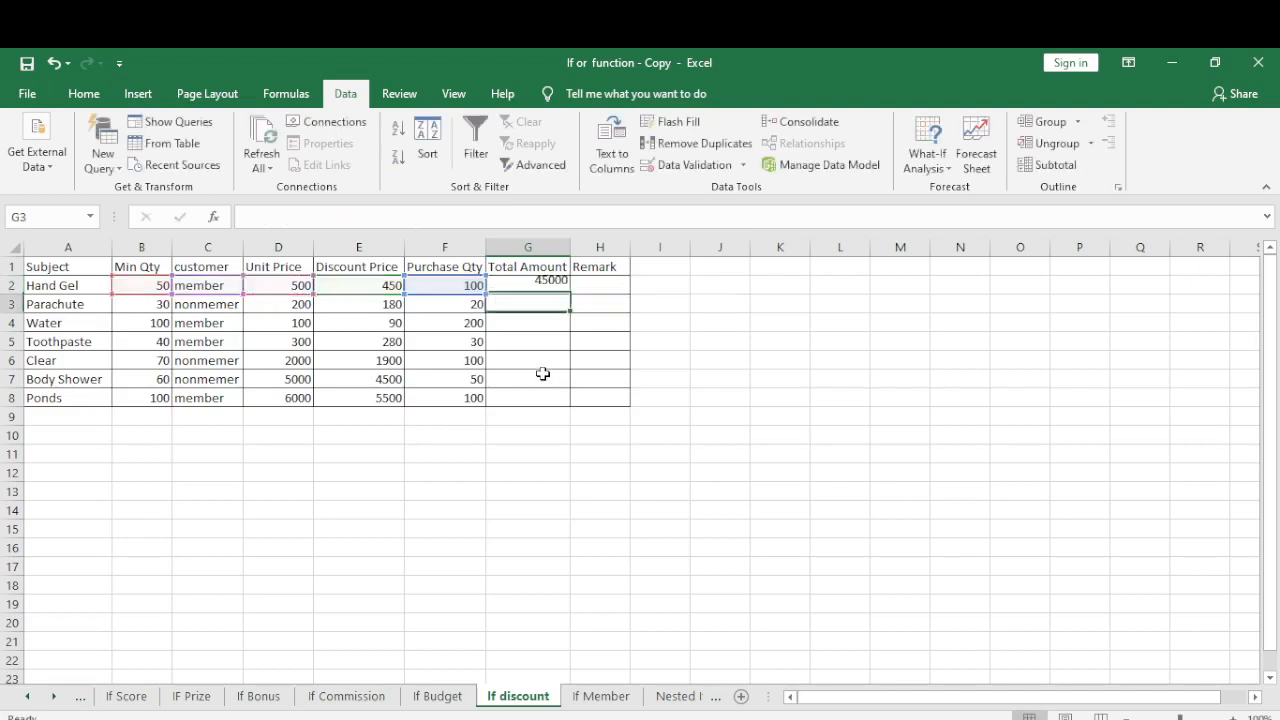
Fill the Total Amount formula from G2 down to G8.
click(543, 286)
drag(570, 291, 570, 406)
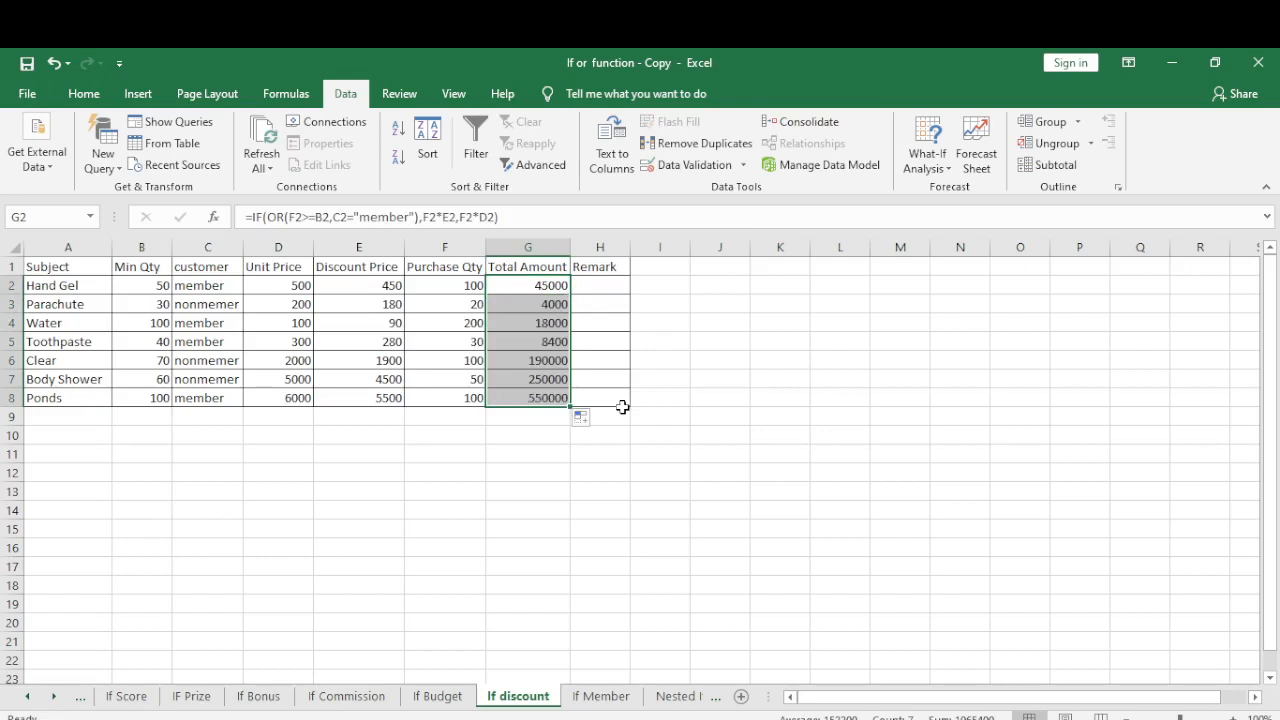
click(530, 454)
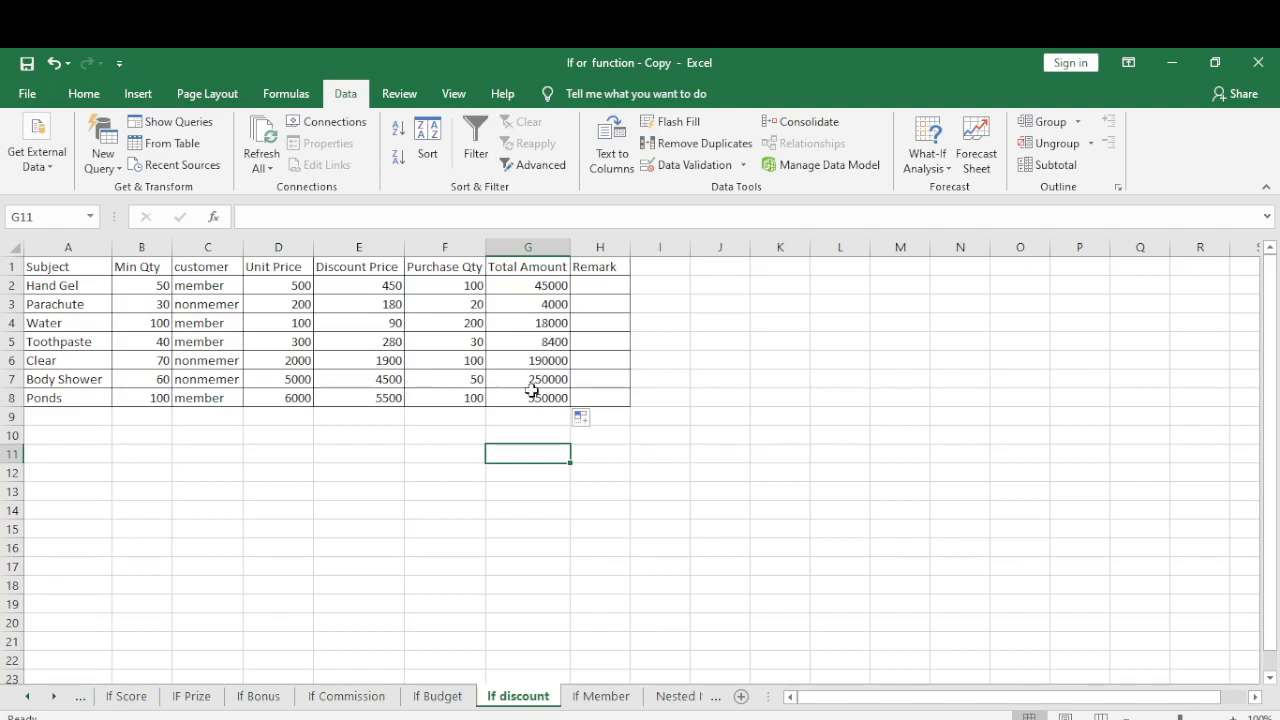
Change the Body Shower row's customer type in C7 to member.
click(200, 380)
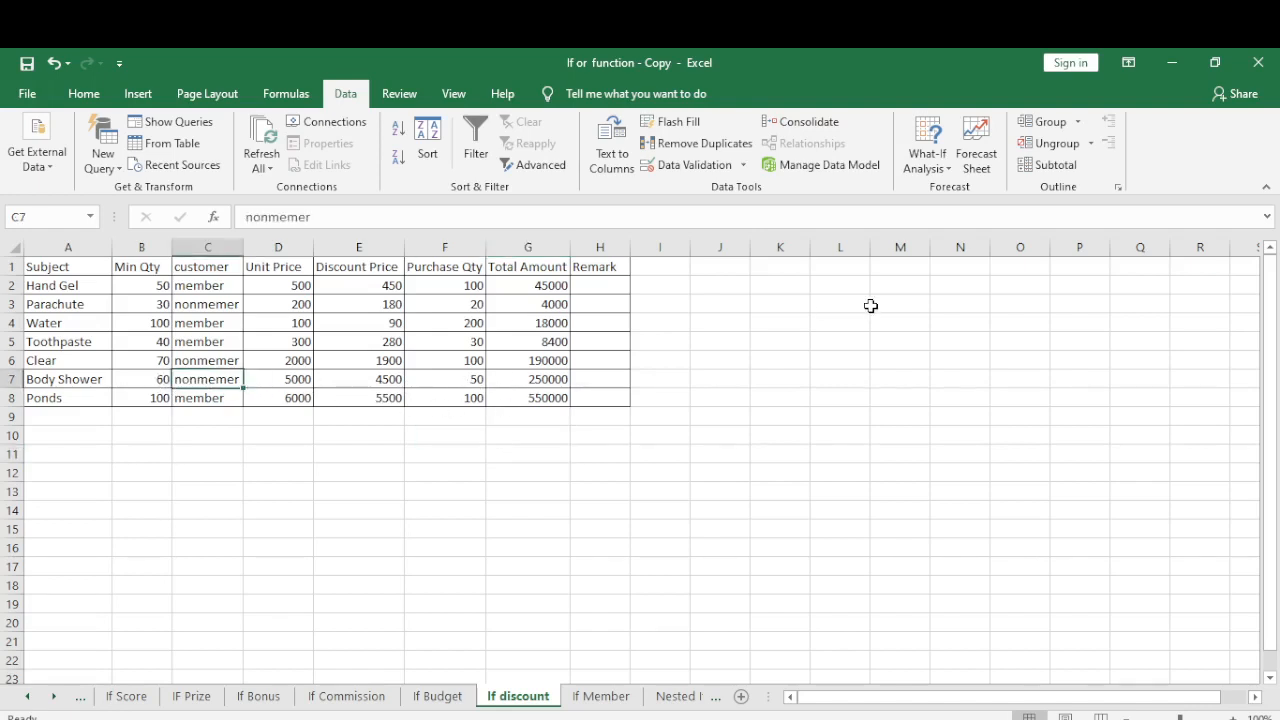
text(mem)
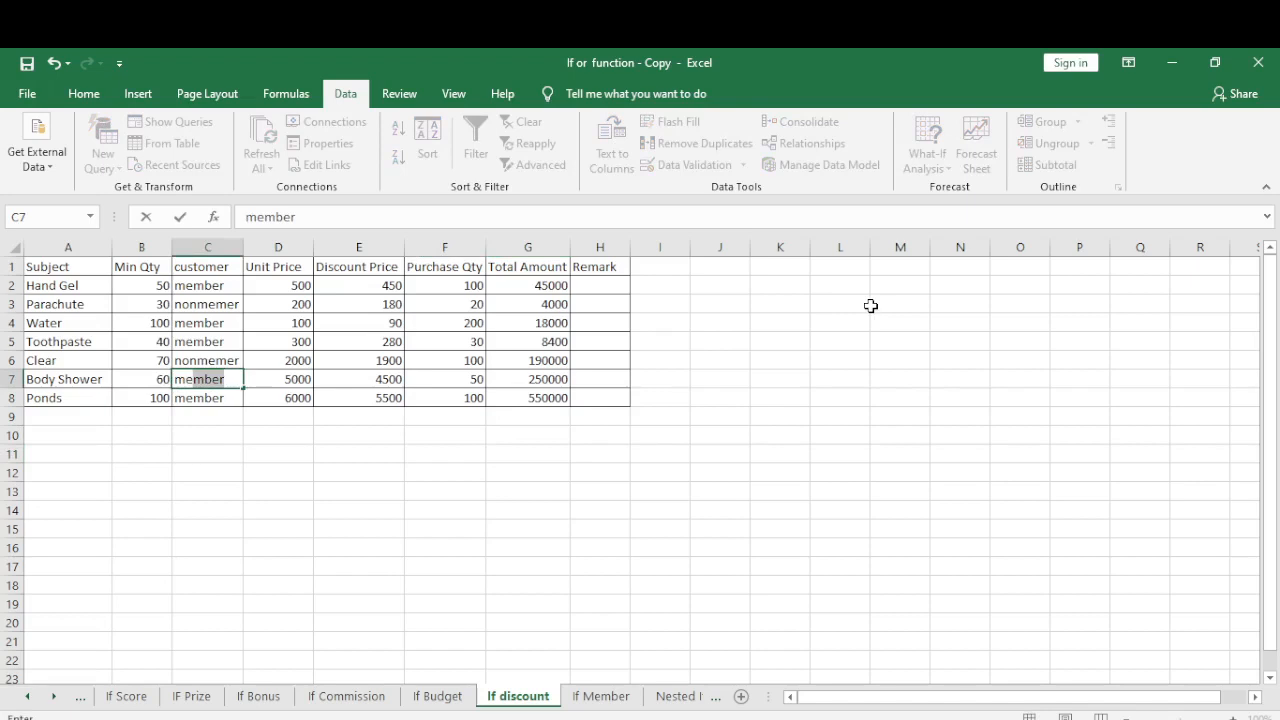
key(Return)
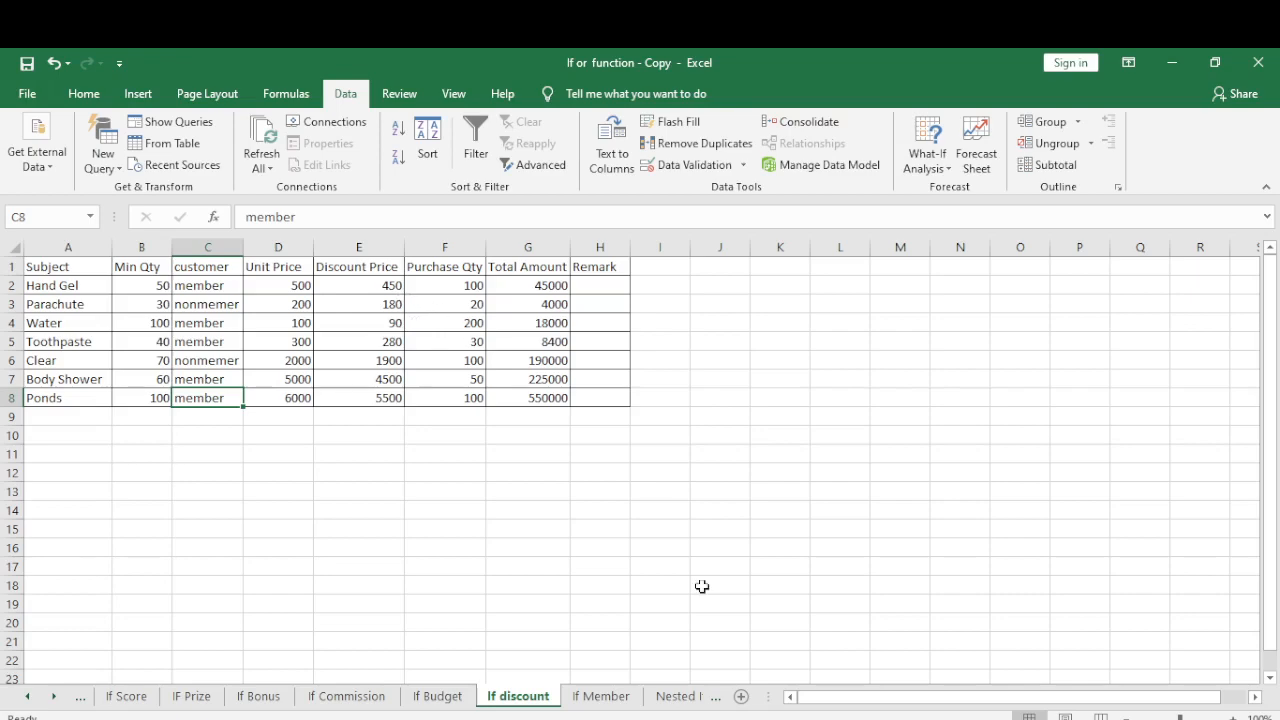
Look through the If Member, Nested If Class and Nested If Proposed sheets, then return to the If discount sheet.
click(609, 679)
click(605, 697)
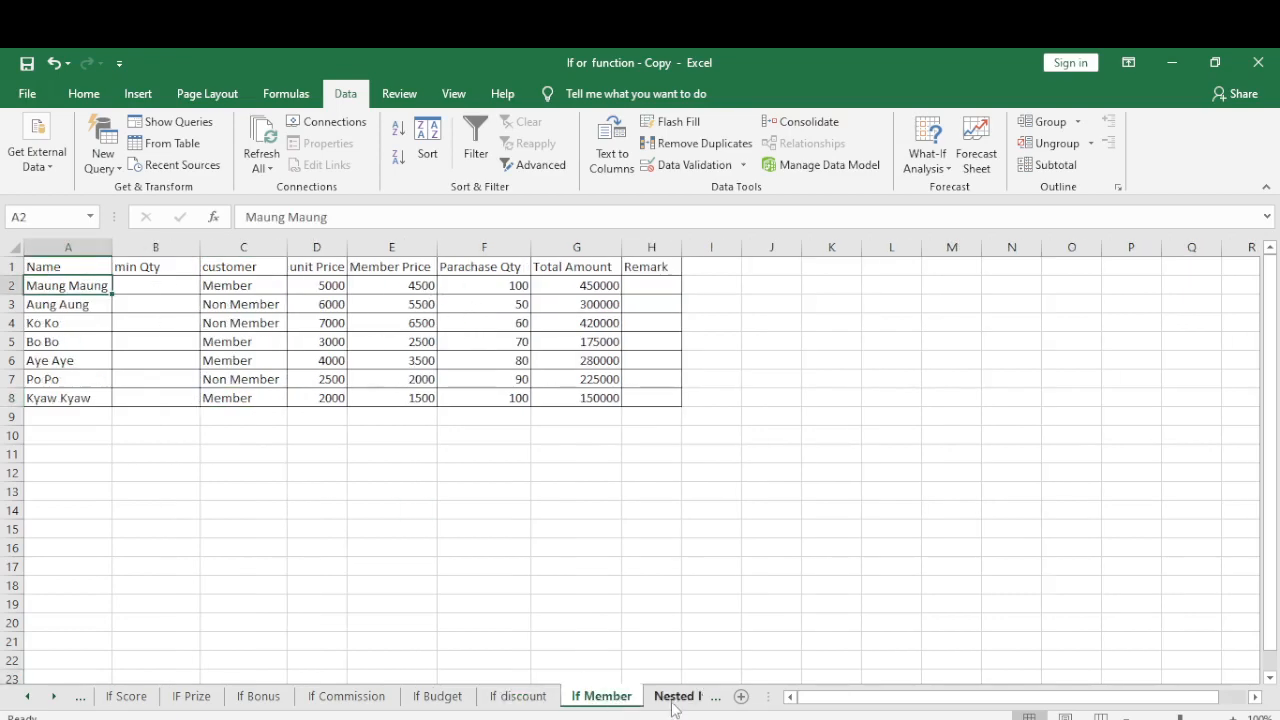
click(675, 698)
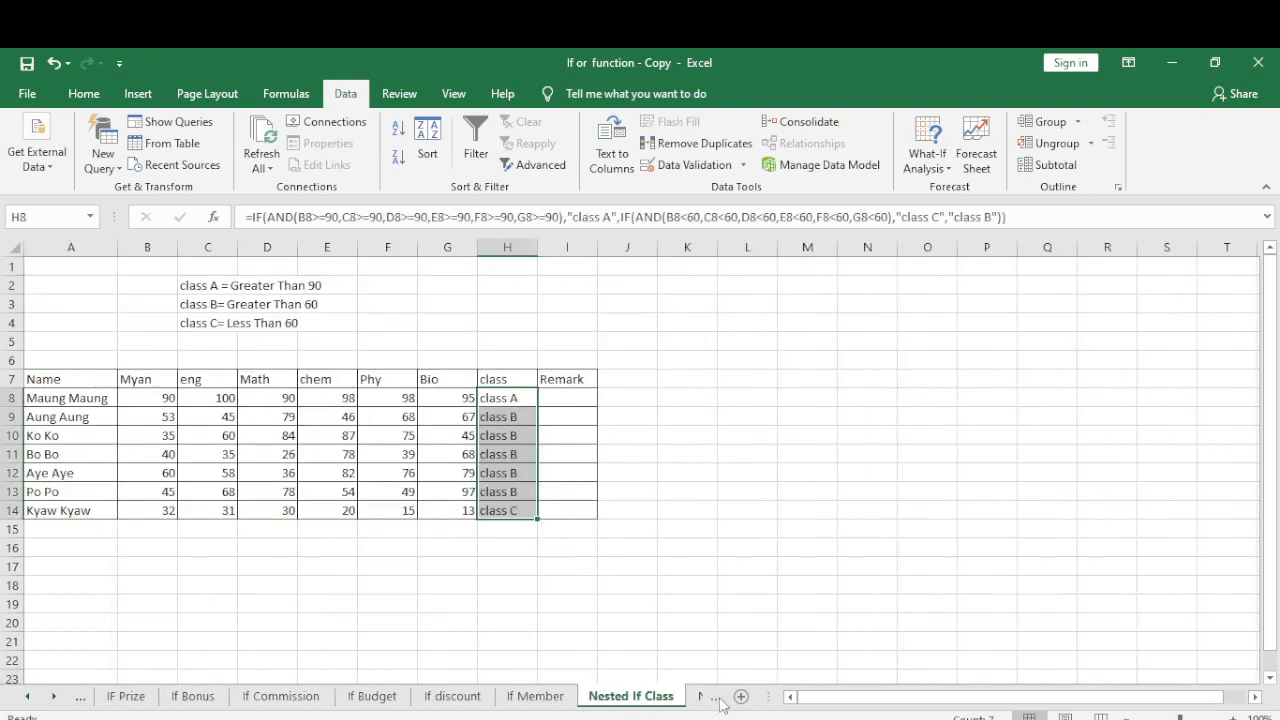
click(720, 704)
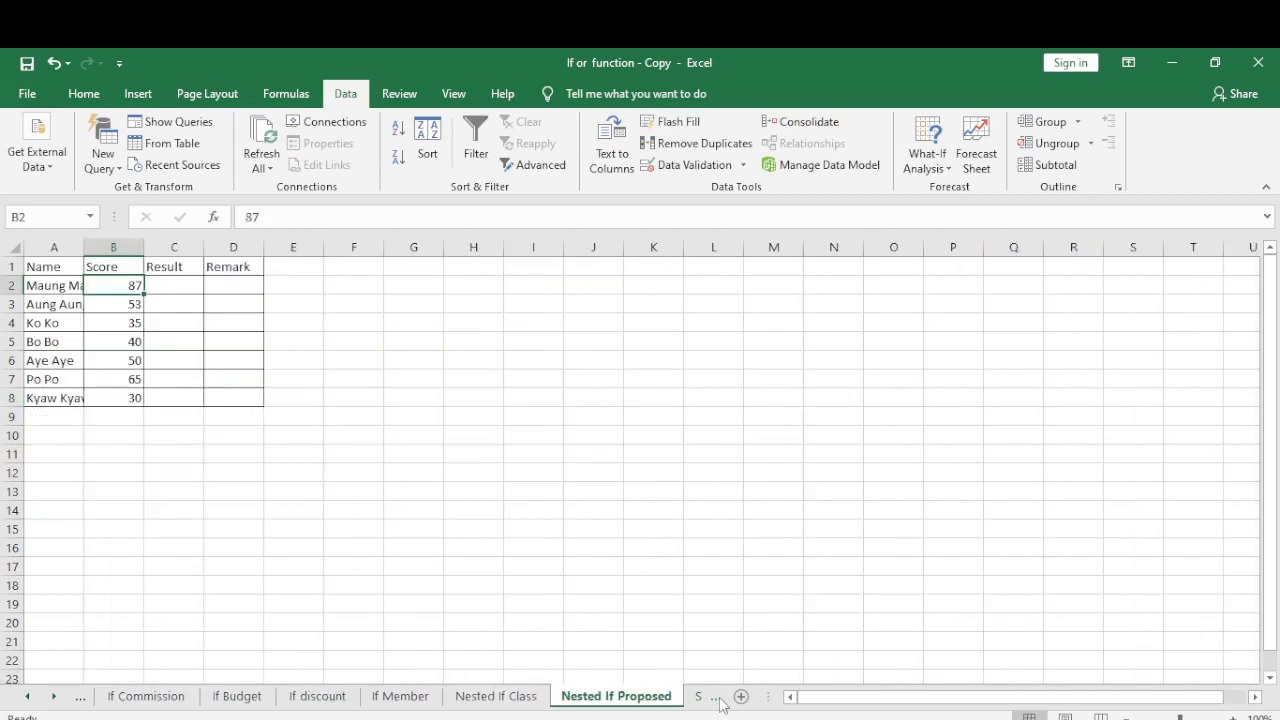
click(500, 696)
click(398, 698)
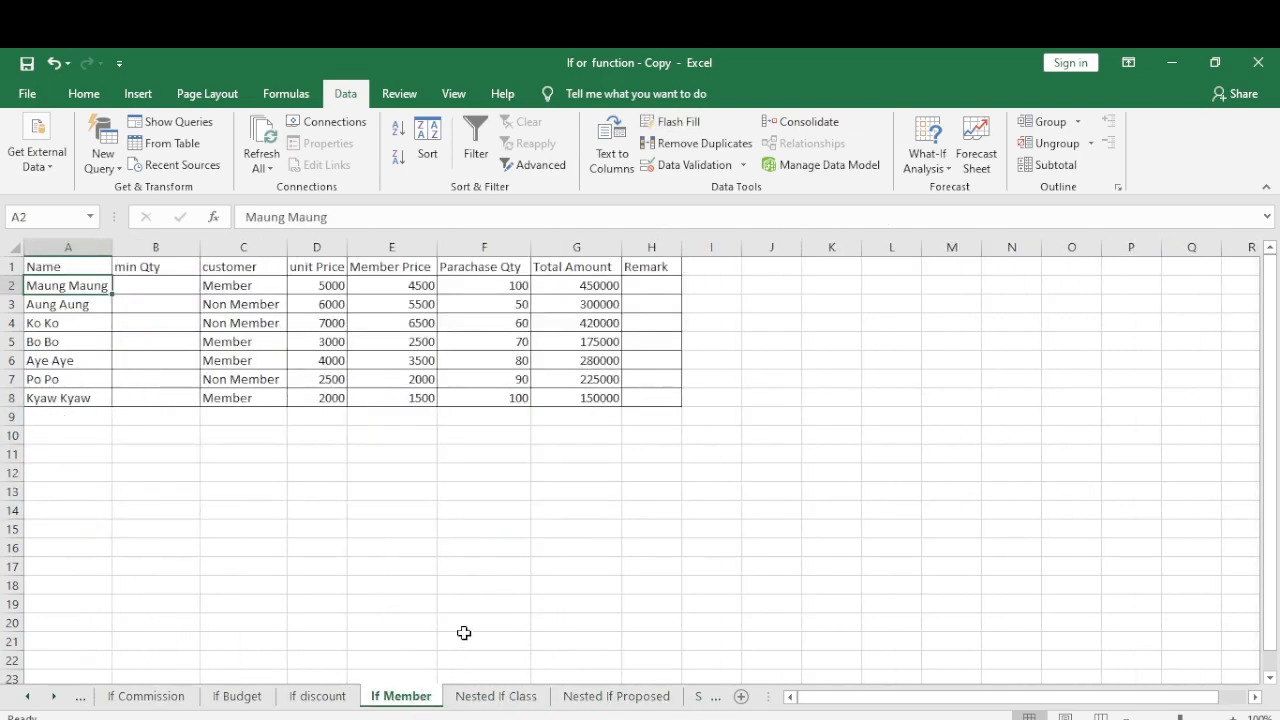
click(319, 697)
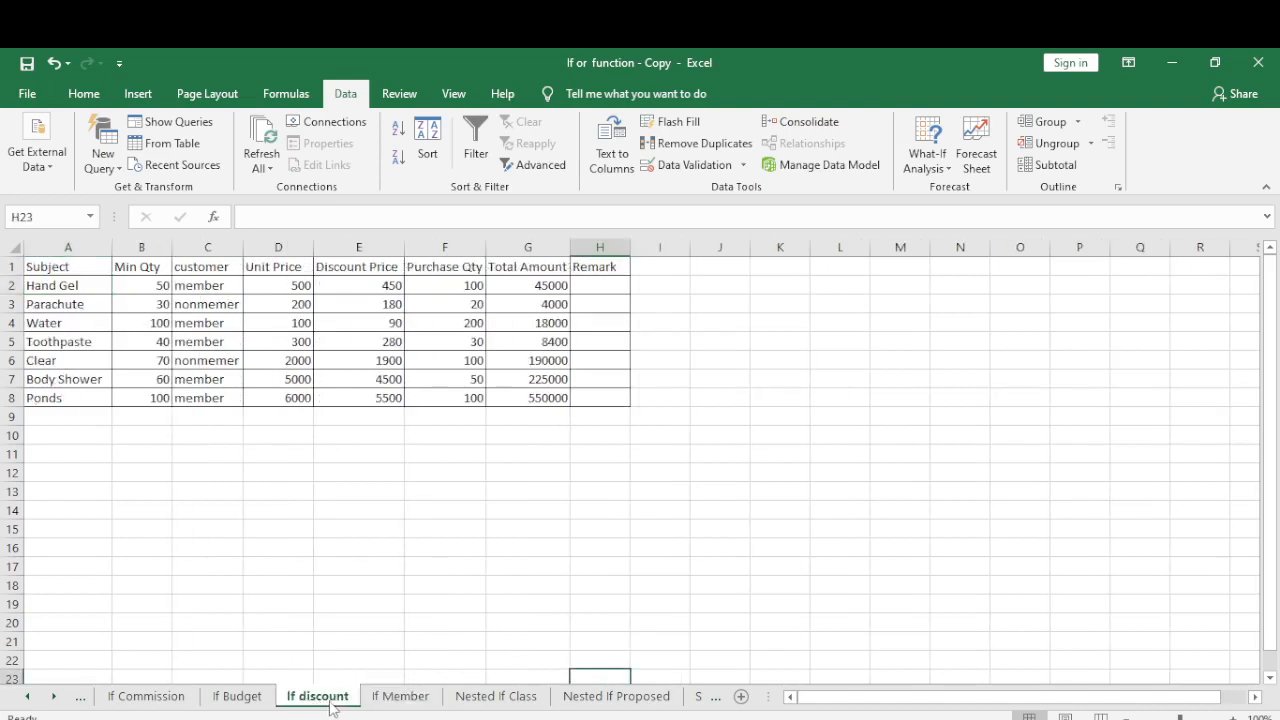